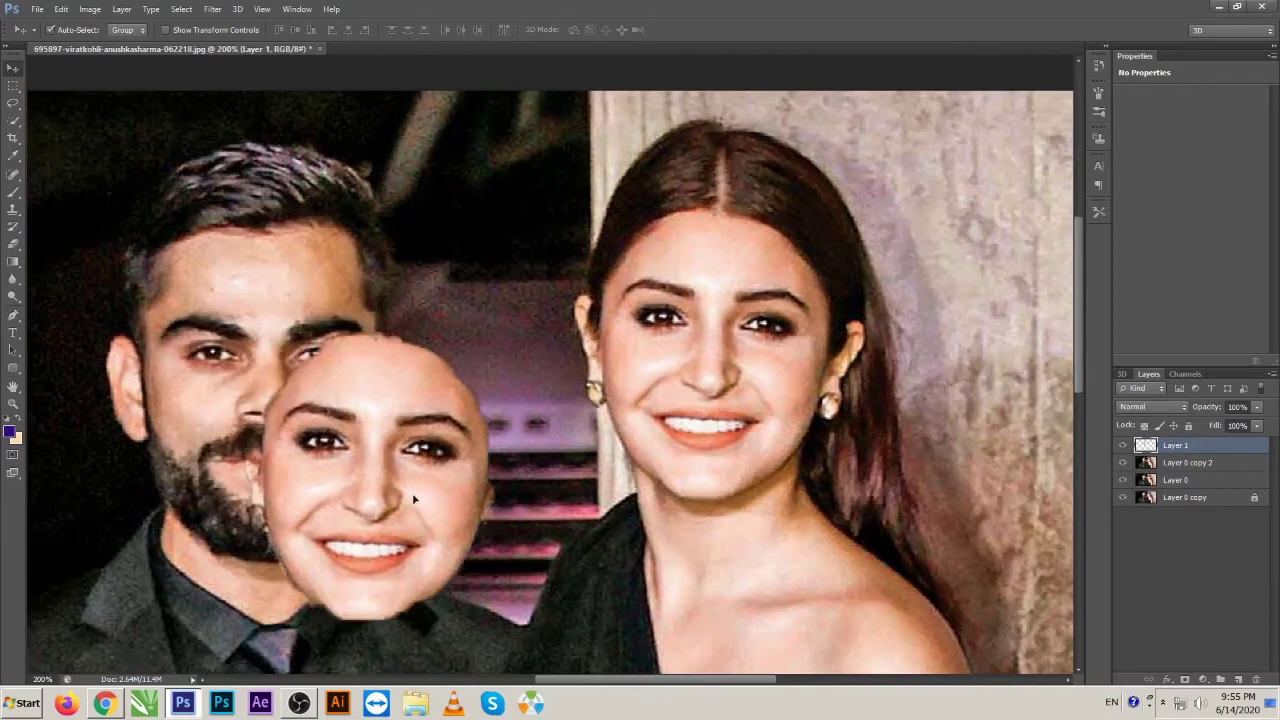
Step: Select the man's face on Layer 0 copy 2, copy it to a new layer and place it over the woman's face
left_click(14, 119)
left_click_drag(250, 413, 274, 510)
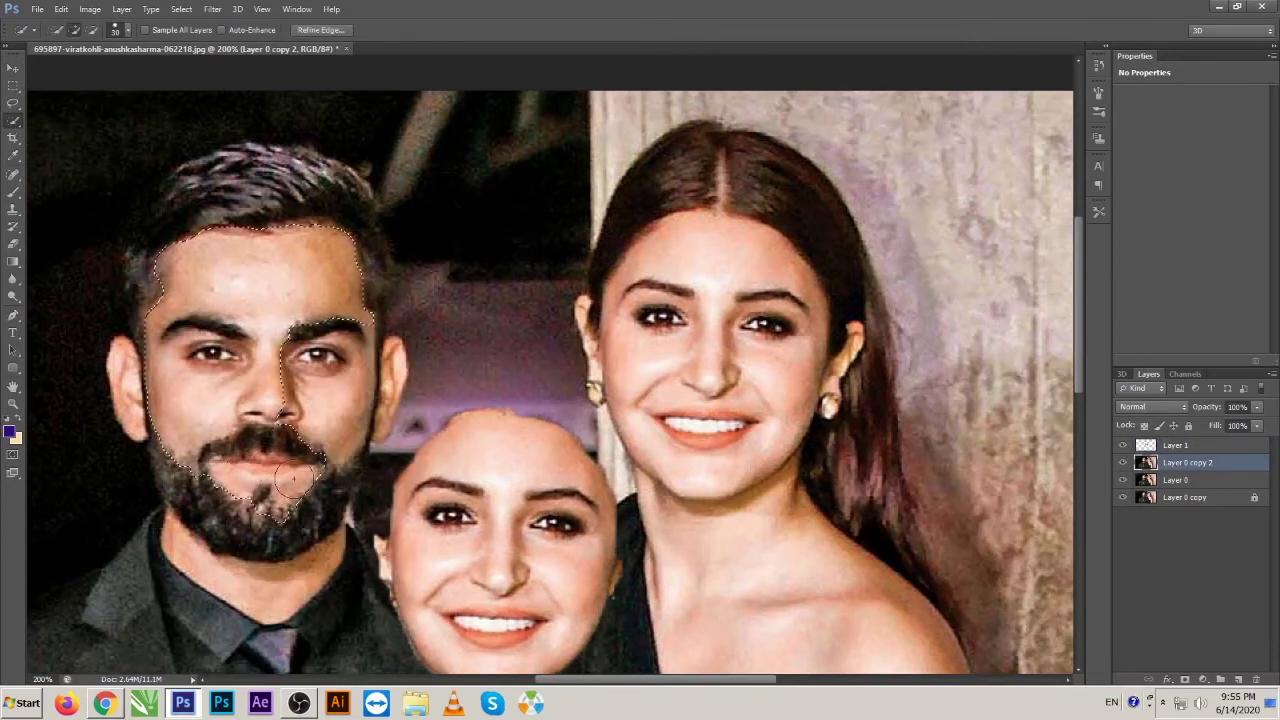
left_click(13, 69)
left_click_drag(272, 325, 729, 320)
key("ctrl+j")
Step: Scale the copied man's face to about 98.3% width and 98.7% height and align it with the woman's head
key("ctrl+t")
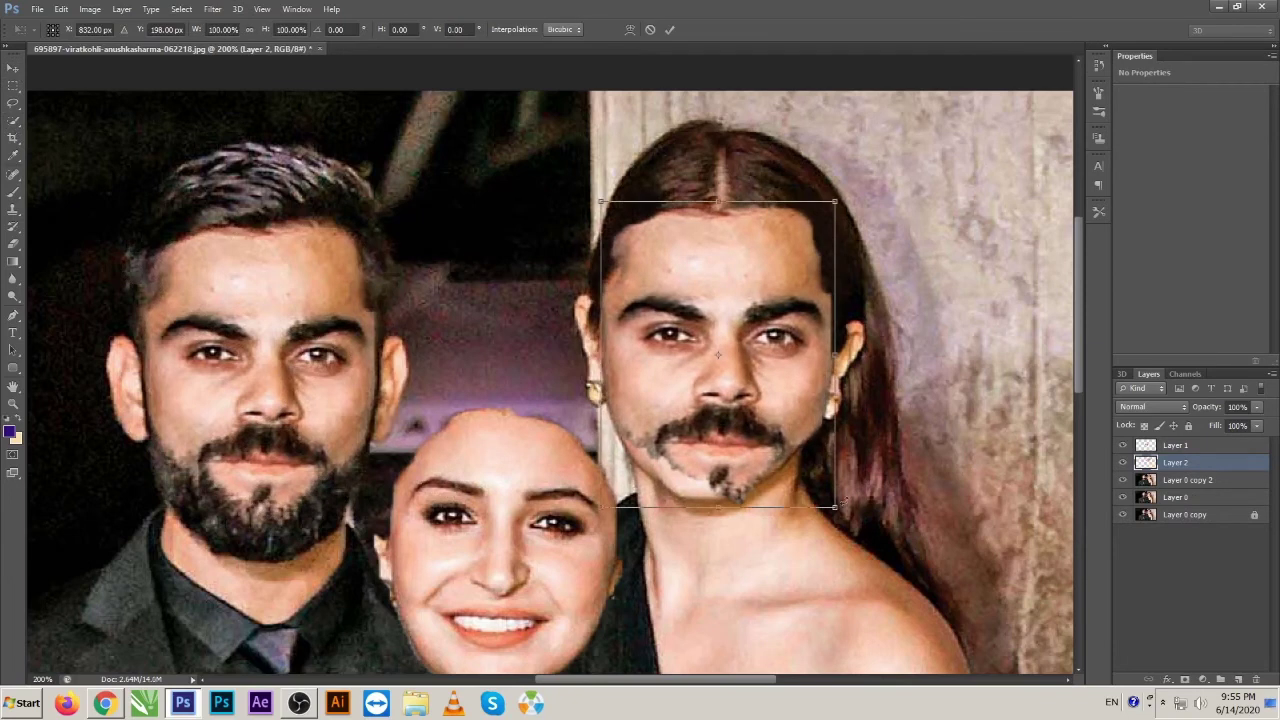
left_click_drag(833, 506, 801, 483)
key("Right")
key("Up")
left_click_drag(771, 264, 777, 247)
mouse_move(821, 197)
left_mouse_down()
mouse_move(831, 186)
mouse_move(826, 200)
mouse_move(803, 193)
left_mouse_up()
key("Right")
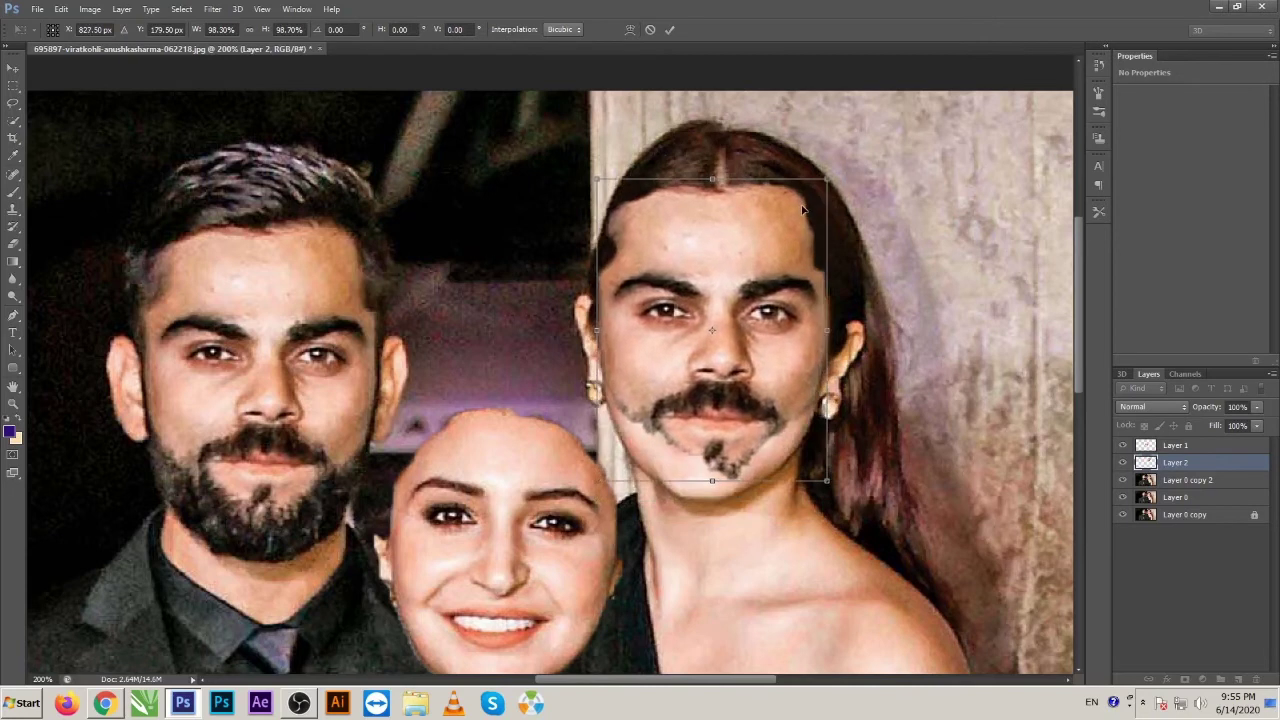
key("Return")
Step: Warp the copied face so its forehead, sides and cheeks follow the outline of the woman's face
left_click(903, 197)
key("ctrl+plus")
key("ctrl+plus")
left_click_drag(903, 197, 402, 60)
left_click_drag(578, 217, 818, 288)
left_click_drag(696, 237, 731, 359)
key("ctrl+t")
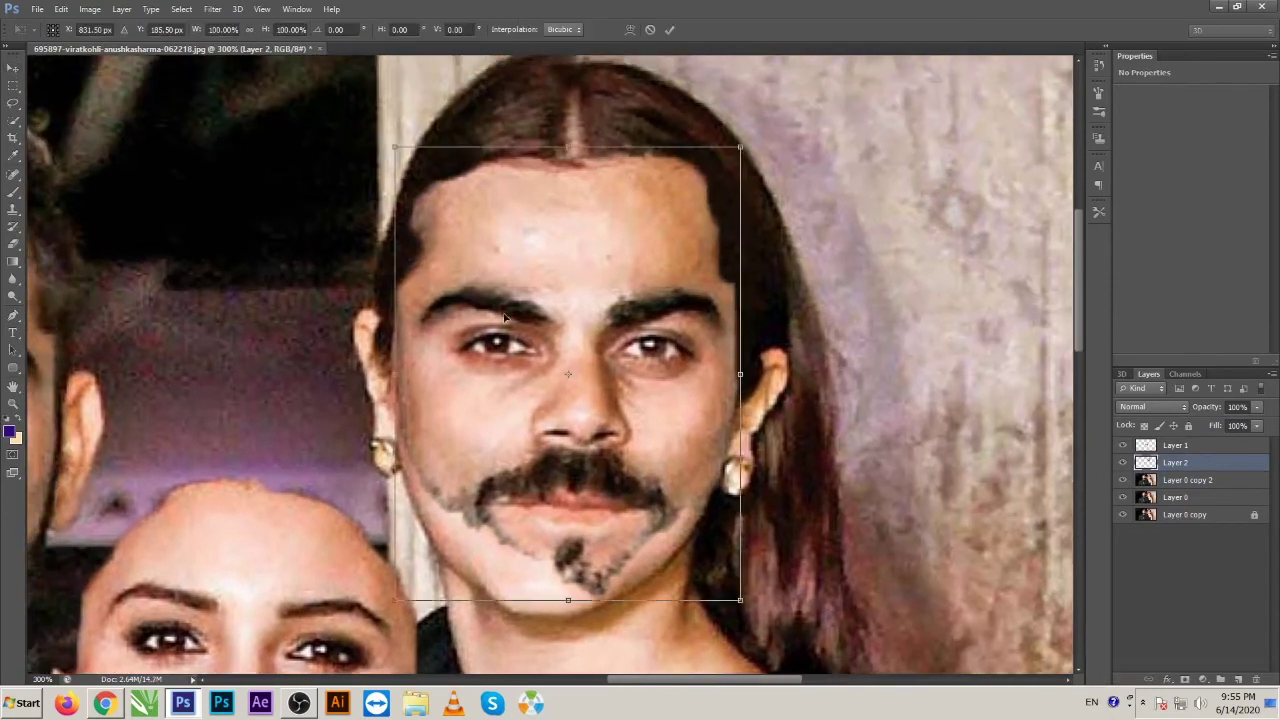
right_click(417, 349)
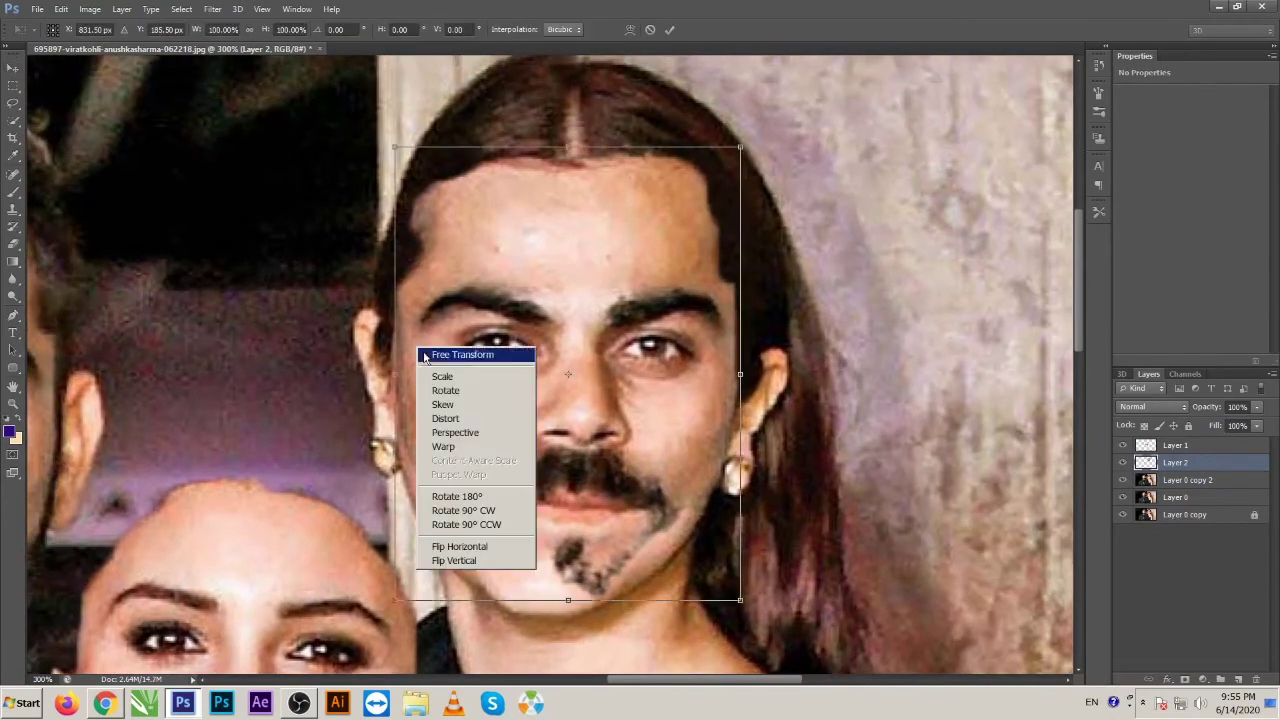
left_click(440, 445)
left_click_drag(411, 422, 407, 408)
left_click_drag(576, 169, 573, 187)
left_click_drag(426, 188, 438, 190)
left_click_drag(728, 240, 716, 243)
left_click_drag(662, 451, 655, 454)
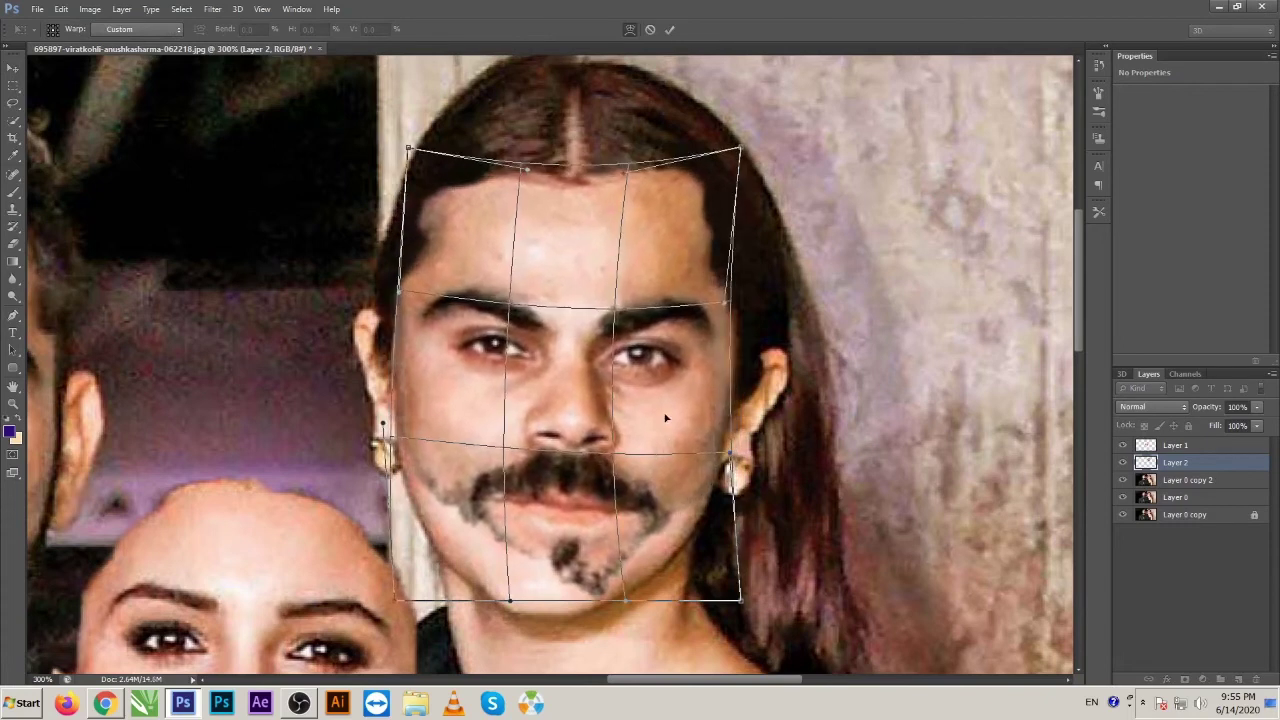
key("Return")
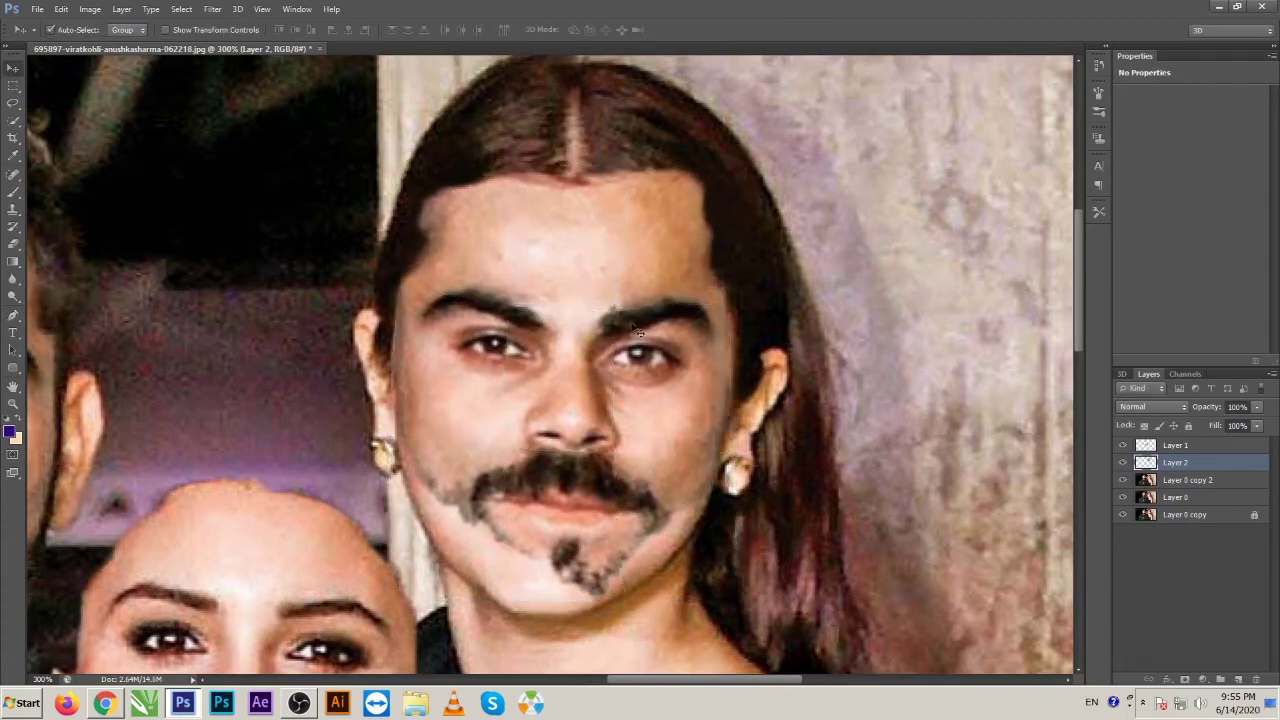
Step: Erase the copied face's hair edges, beard and moustache ends at 43% opacity, switching the eraser to a soft round 45 px brush
left_click(13, 245)
mouse_move(533, 160)
left_mouse_down()
mouse_move(694, 129)
mouse_move(740, 214)
mouse_move(754, 277)
mouse_move(765, 460)
mouse_move(709, 514)
mouse_move(525, 578)
mouse_move(600, 605)
mouse_move(535, 580)
mouse_move(425, 505)
mouse_move(410, 450)
mouse_move(400, 470)
mouse_move(350, 390)
left_mouse_up()
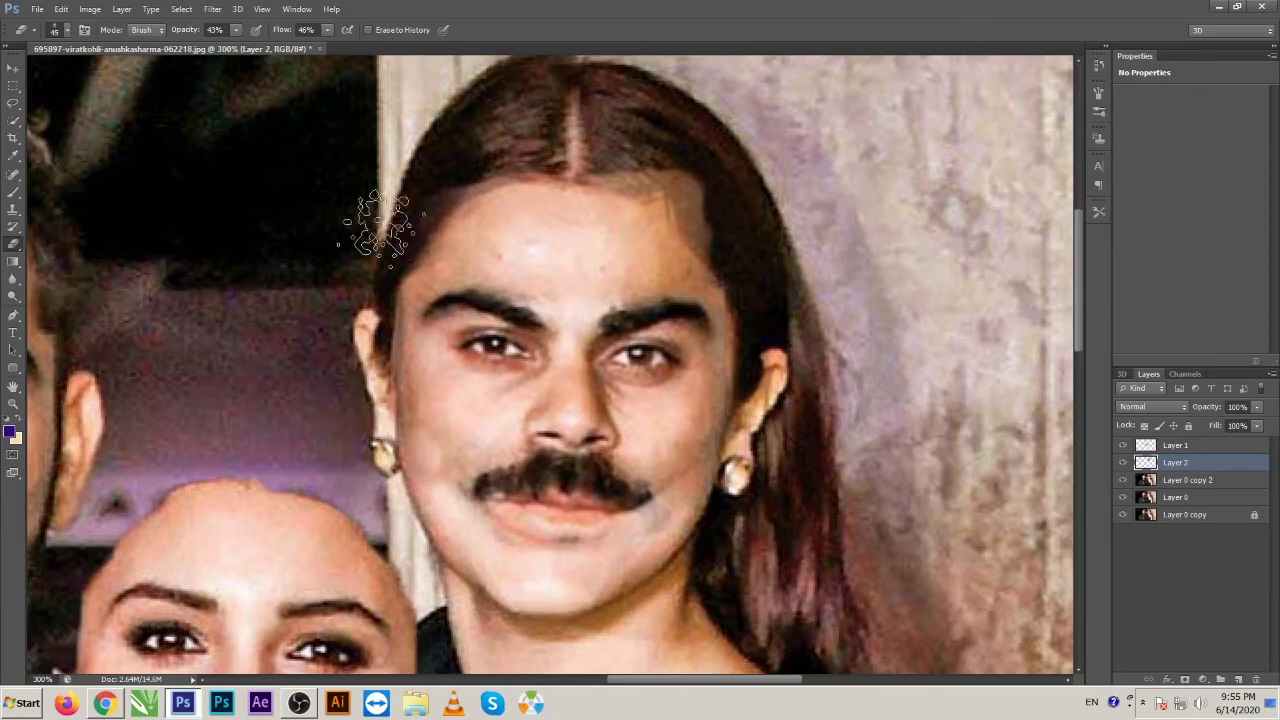
left_click(55, 32)
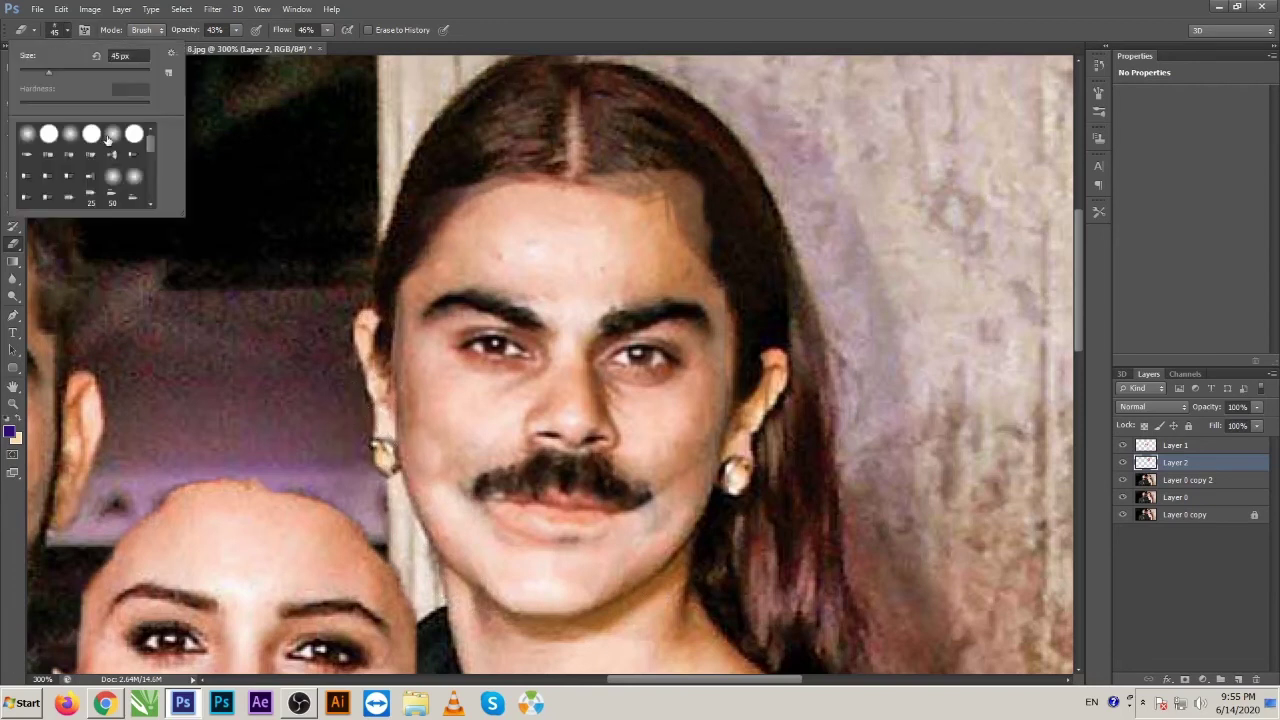
left_click(238, 34)
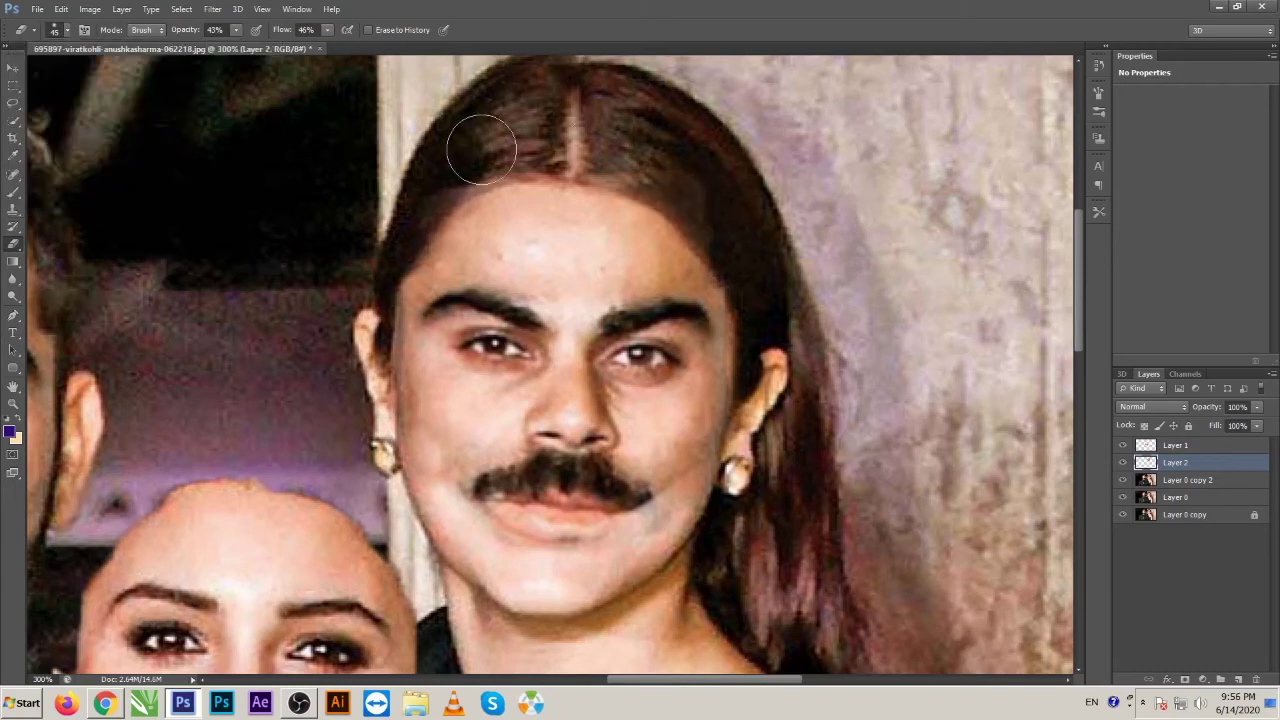
mouse_move(694, 498)
left_mouse_down()
mouse_move(671, 533)
mouse_move(682, 494)
left_mouse_up()
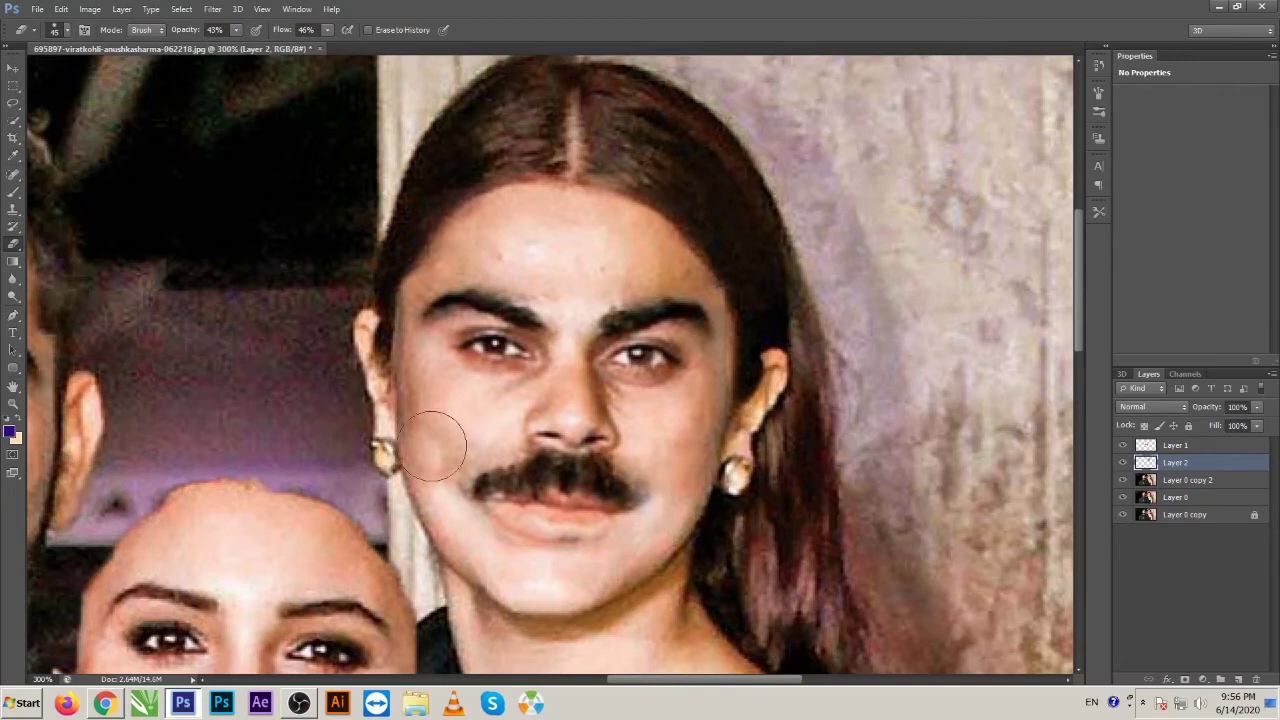
mouse_move(470, 515)
left_mouse_down()
mouse_move(471, 471)
mouse_move(494, 514)
mouse_move(475, 513)
left_mouse_up()
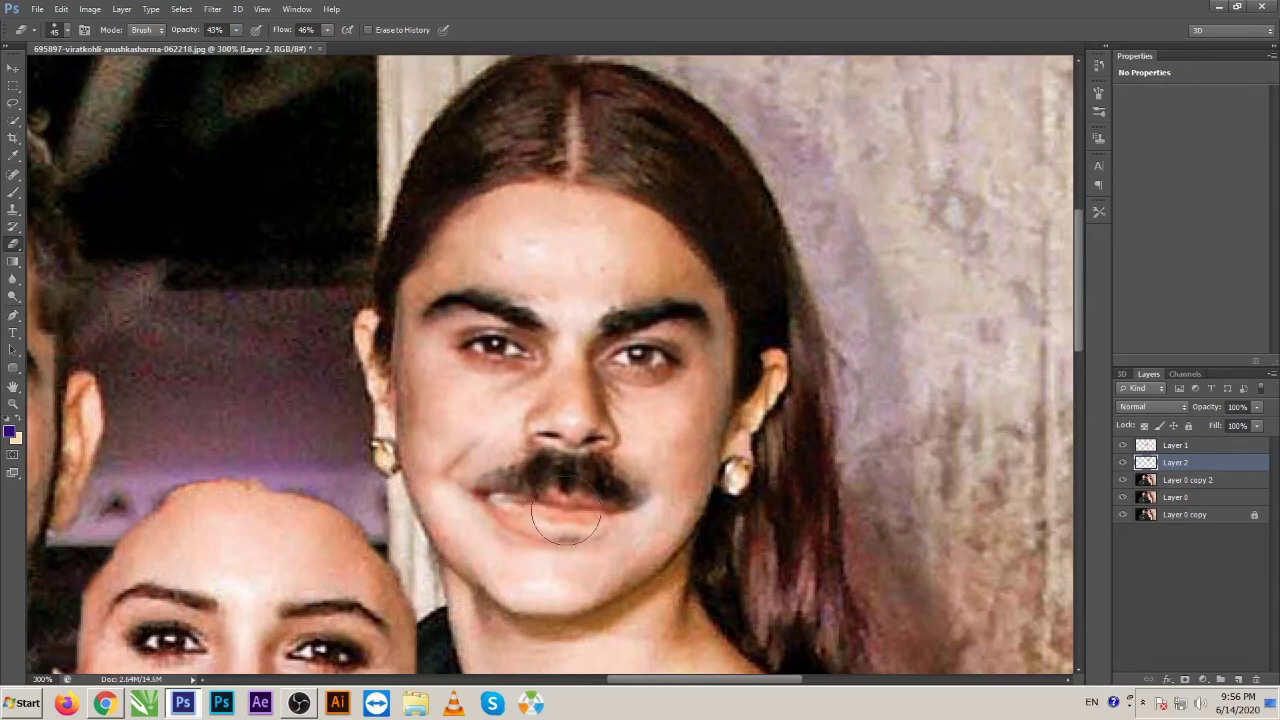
left_click_drag(648, 512, 656, 575)
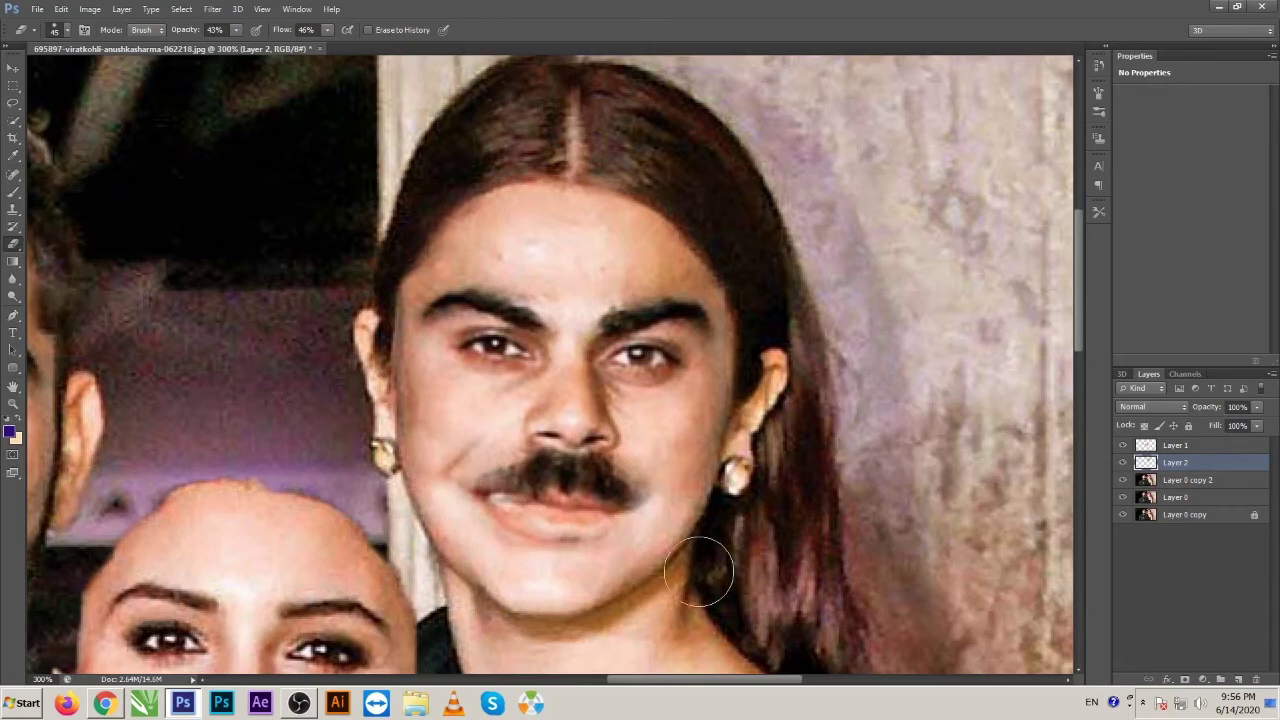
Step: Erase the moustache and mouth area of the copied face so the woman's smile shows through
key("ctrl+minus")
key("ctrl+minus")
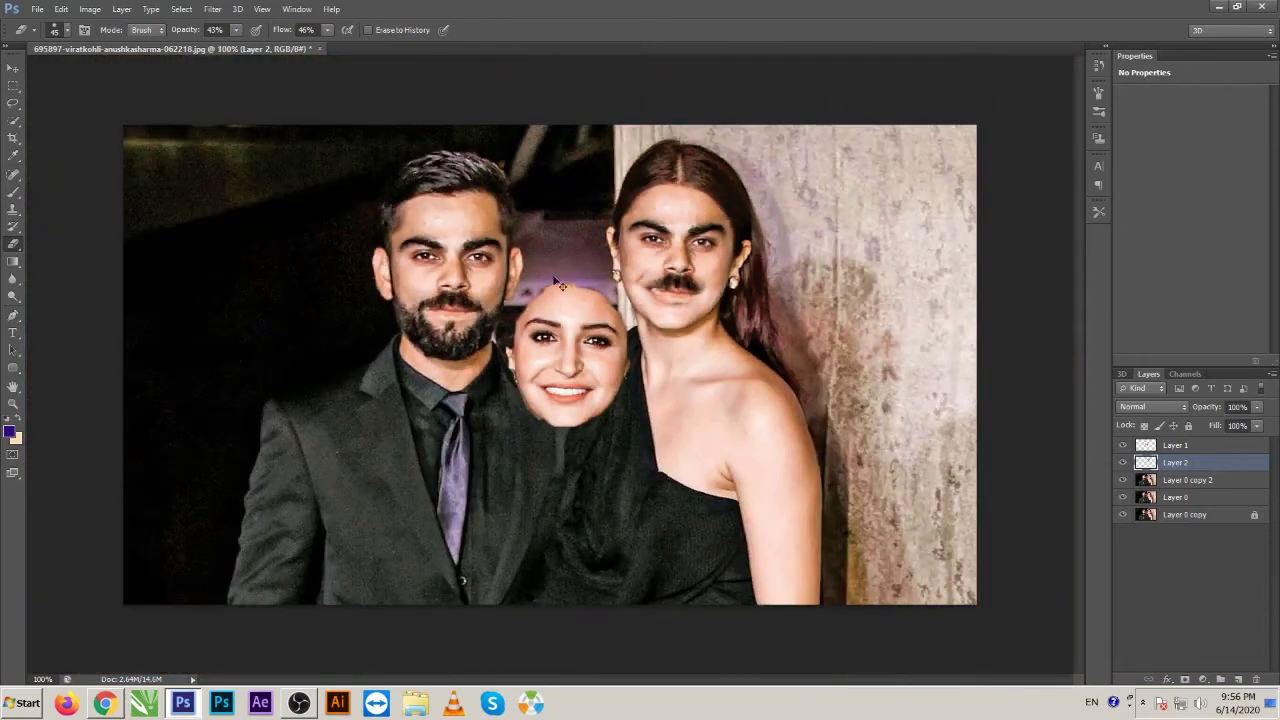
key("ctrl+plus")
left_click_drag(798, 289, 756, 358)
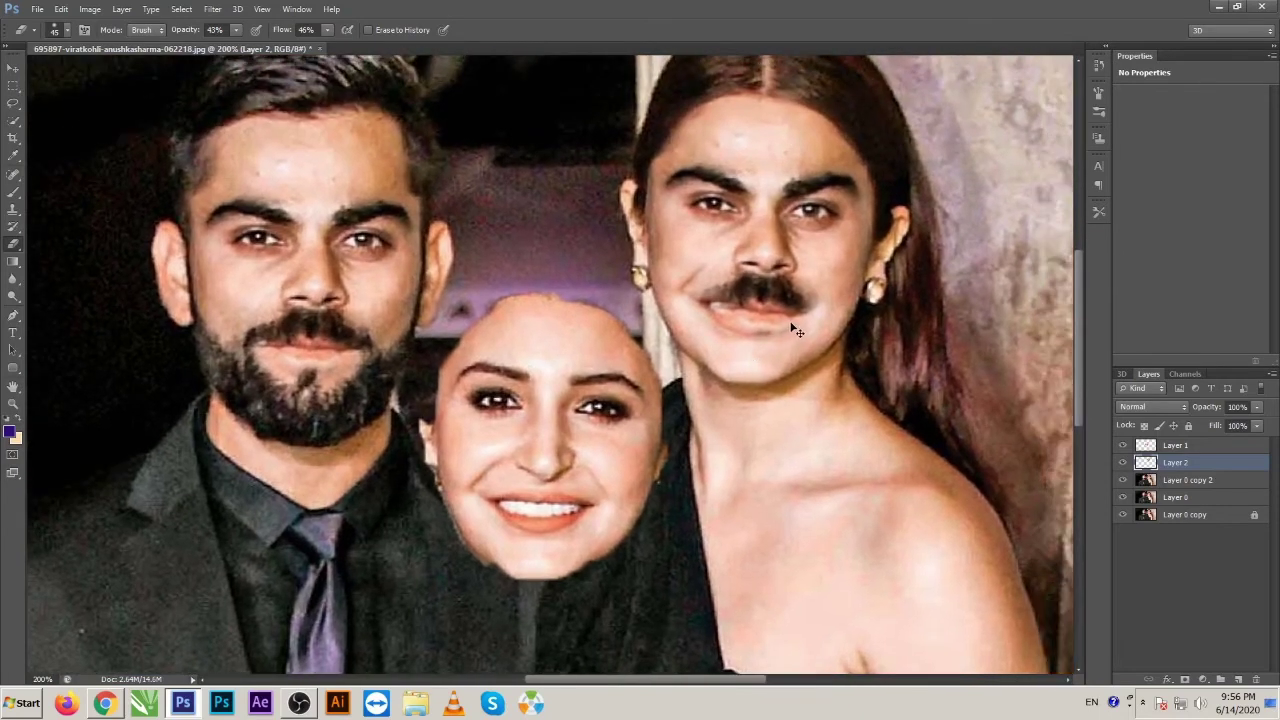
key("ctrl+plus")
mouse_move(783, 284)
left_mouse_down()
mouse_move(739, 383)
mouse_move(799, 384)
mouse_move(819, 364)
mouse_move(804, 383)
mouse_move(709, 395)
mouse_move(700, 377)
mouse_move(696, 407)
mouse_move(733, 396)
mouse_move(728, 374)
mouse_move(636, 372)
mouse_move(714, 381)
mouse_move(672, 398)
mouse_move(764, 388)
left_mouse_up()
Step: Warp the copied face again, pulling its cheeks outward on the earring side near the man and slightly inward on the other
key("ctrl+t")
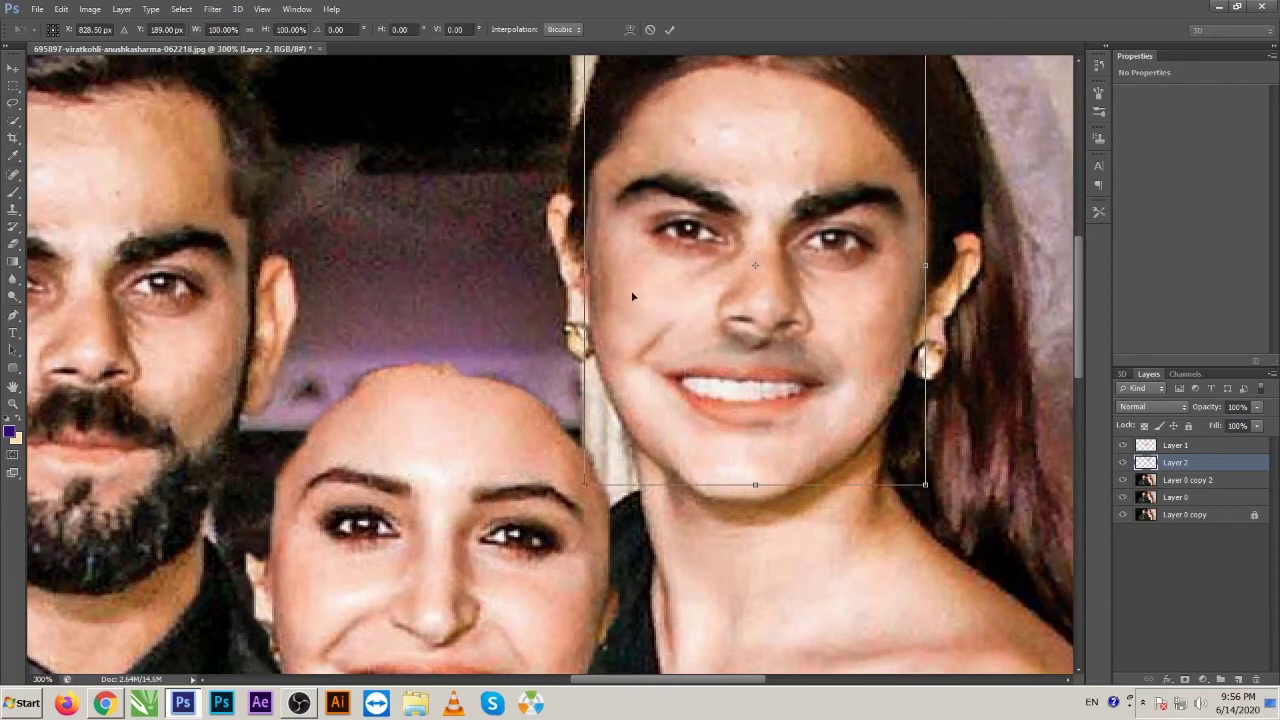
right_click(634, 297)
left_click(662, 390)
left_click_drag(647, 304, 580, 298)
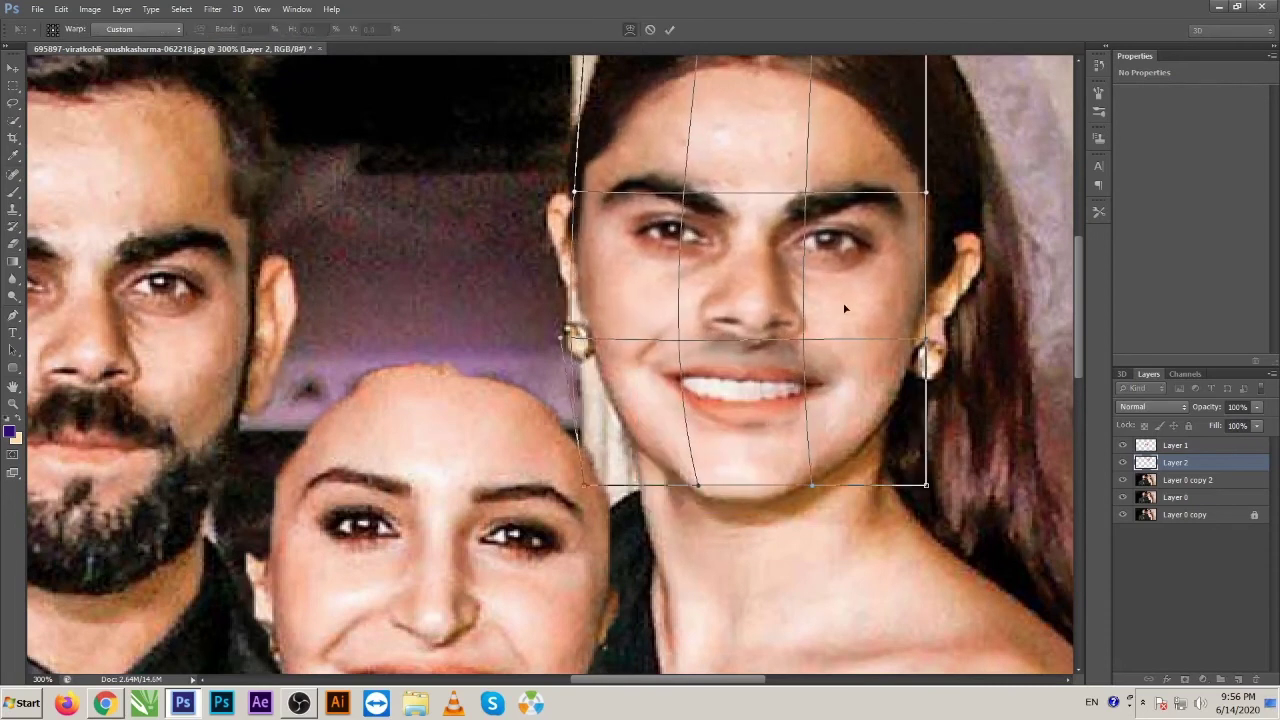
left_click_drag(898, 301, 888, 298)
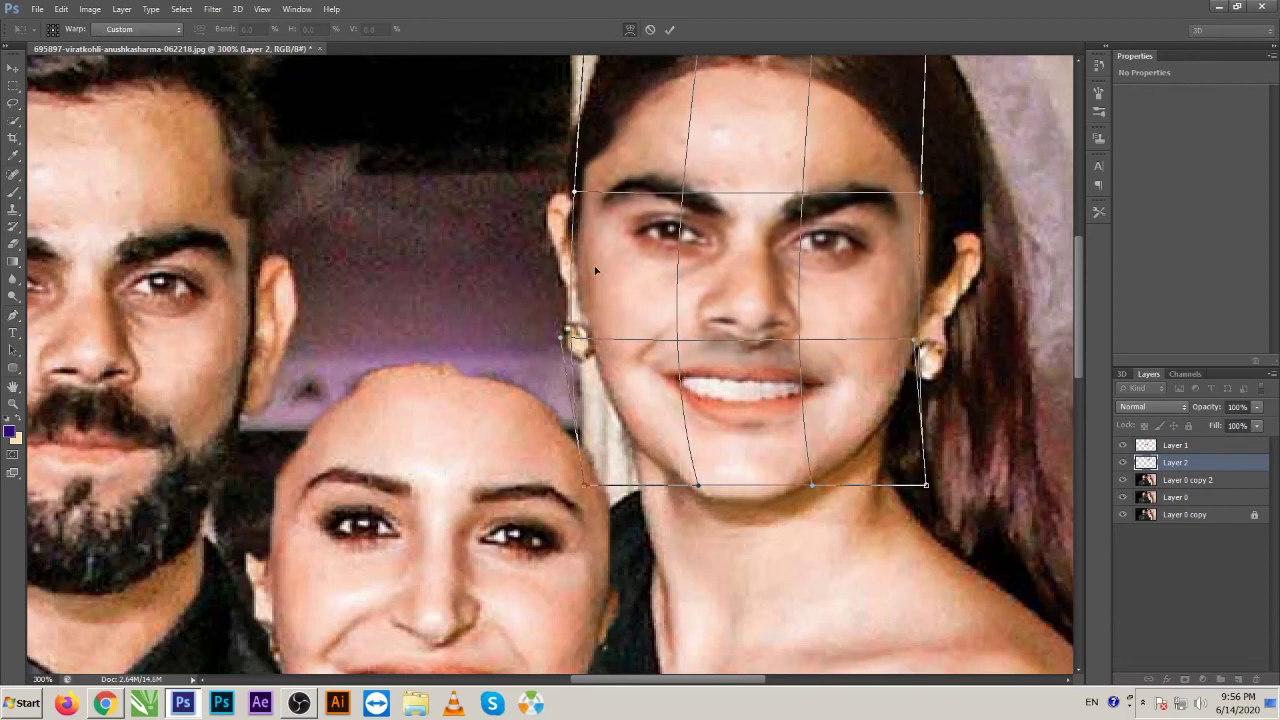
key("Return")
Step: Erase the remaining edges around the mouth, jaw and nose base of the copied face, reducing the eraser to 10 px
key("e")
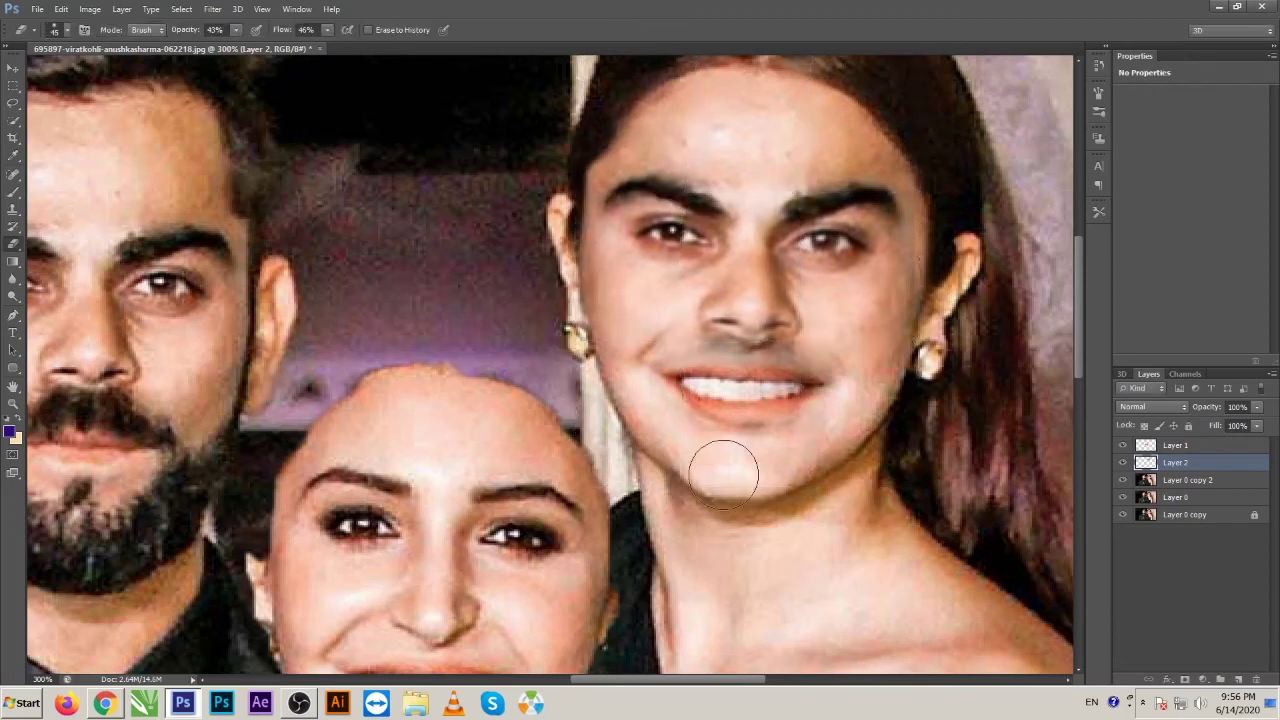
mouse_move(778, 372)
left_mouse_down()
mouse_move(718, 366)
mouse_move(744, 402)
left_mouse_up()
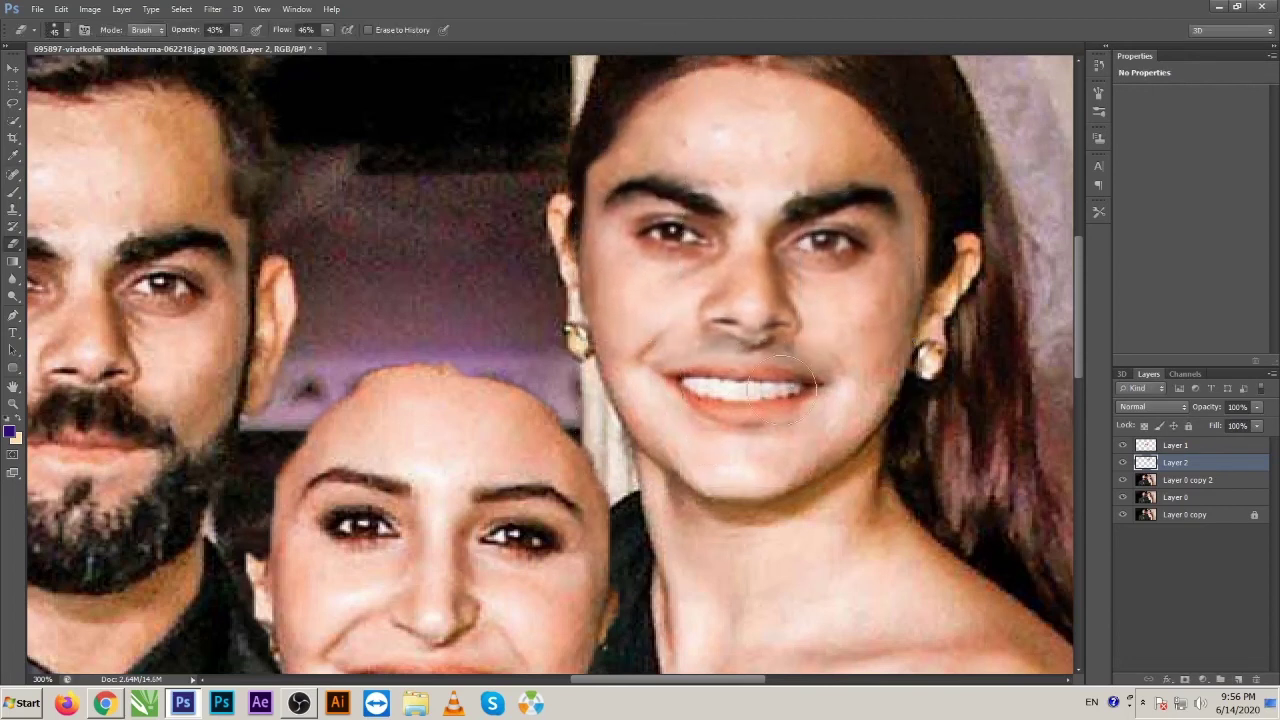
left_click_drag(634, 385, 619, 430)
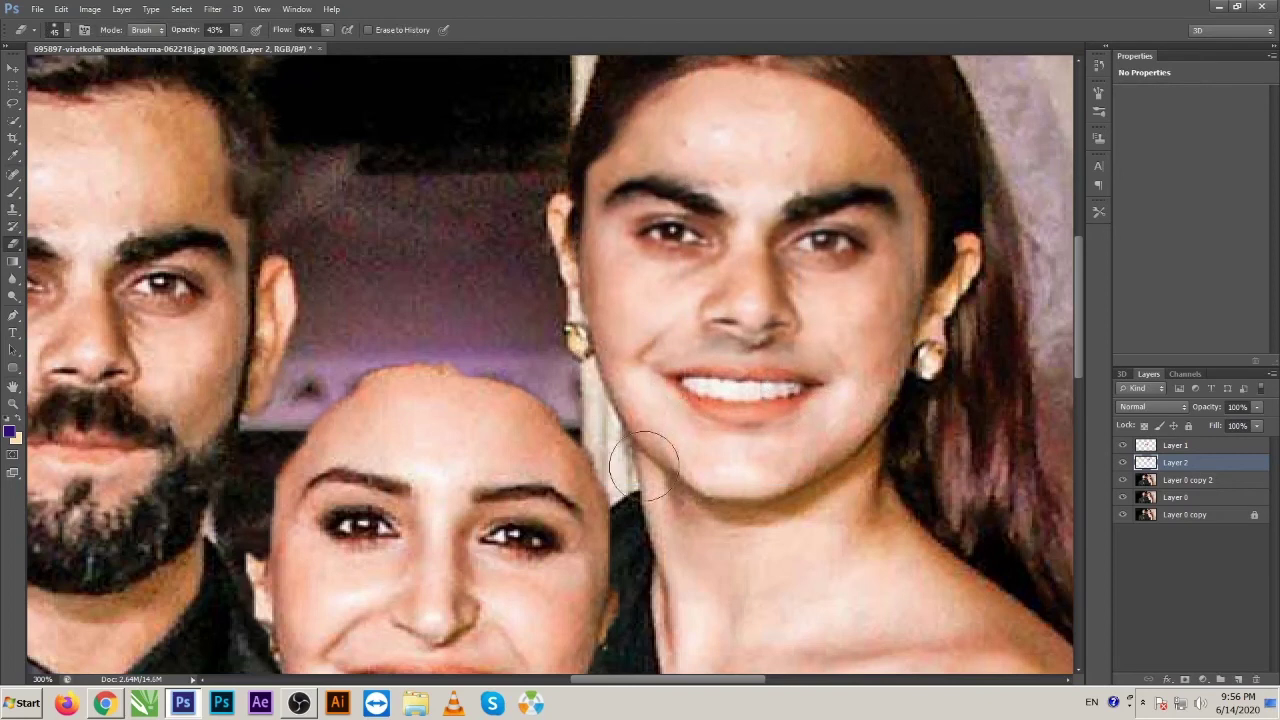
key("ctrl+1")
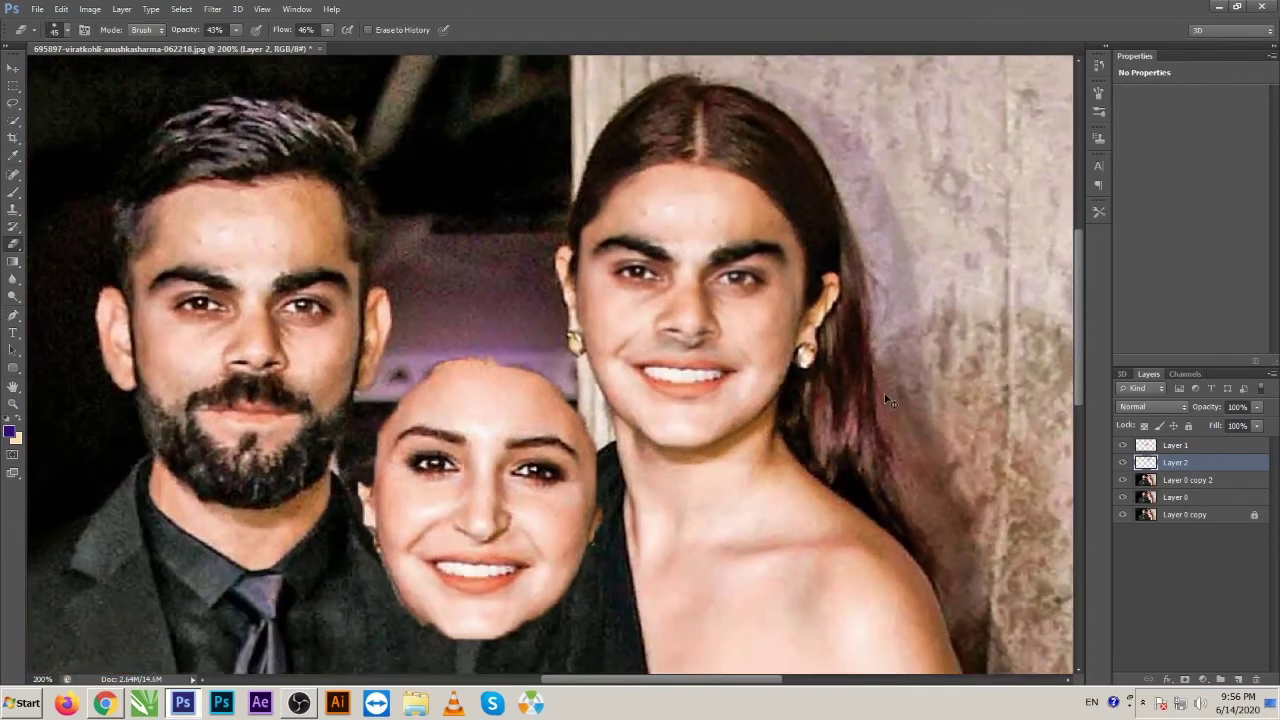
key("ctrl+plus")
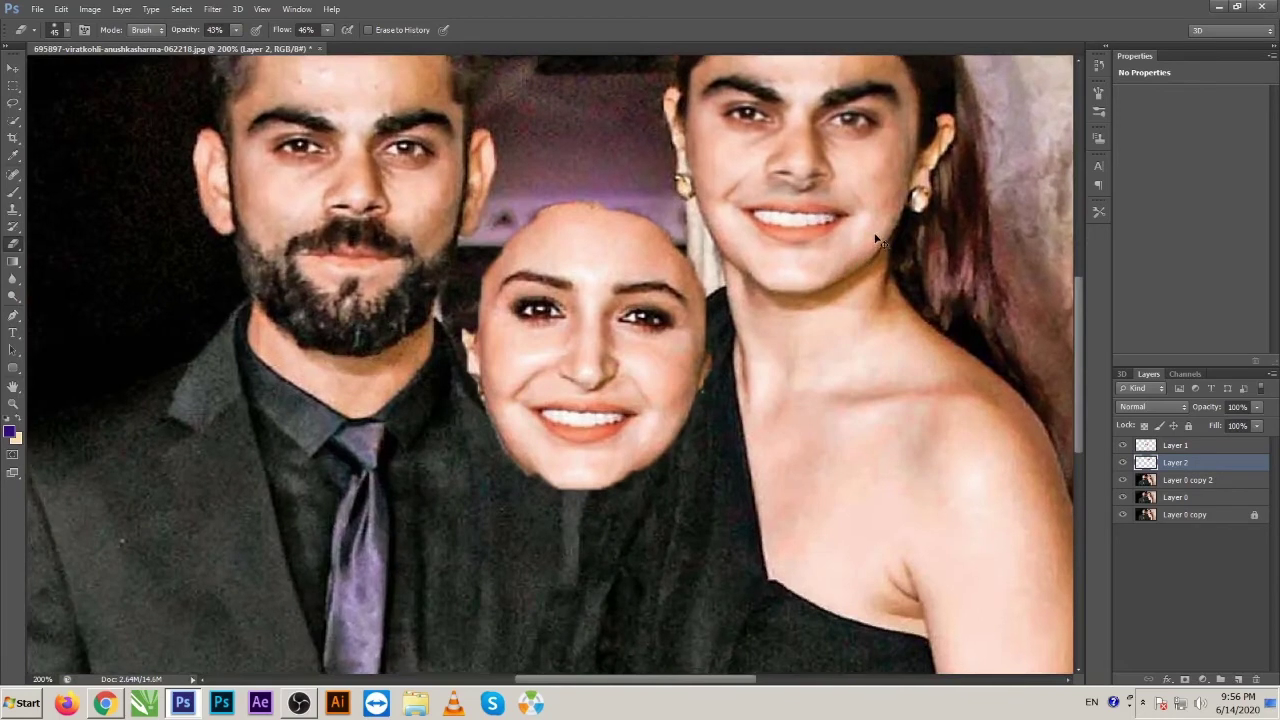
key("ctrl+plus")
mouse_move(875, 231)
left_mouse_down()
mouse_move(797, 409)
mouse_move(758, 456)
left_mouse_up()
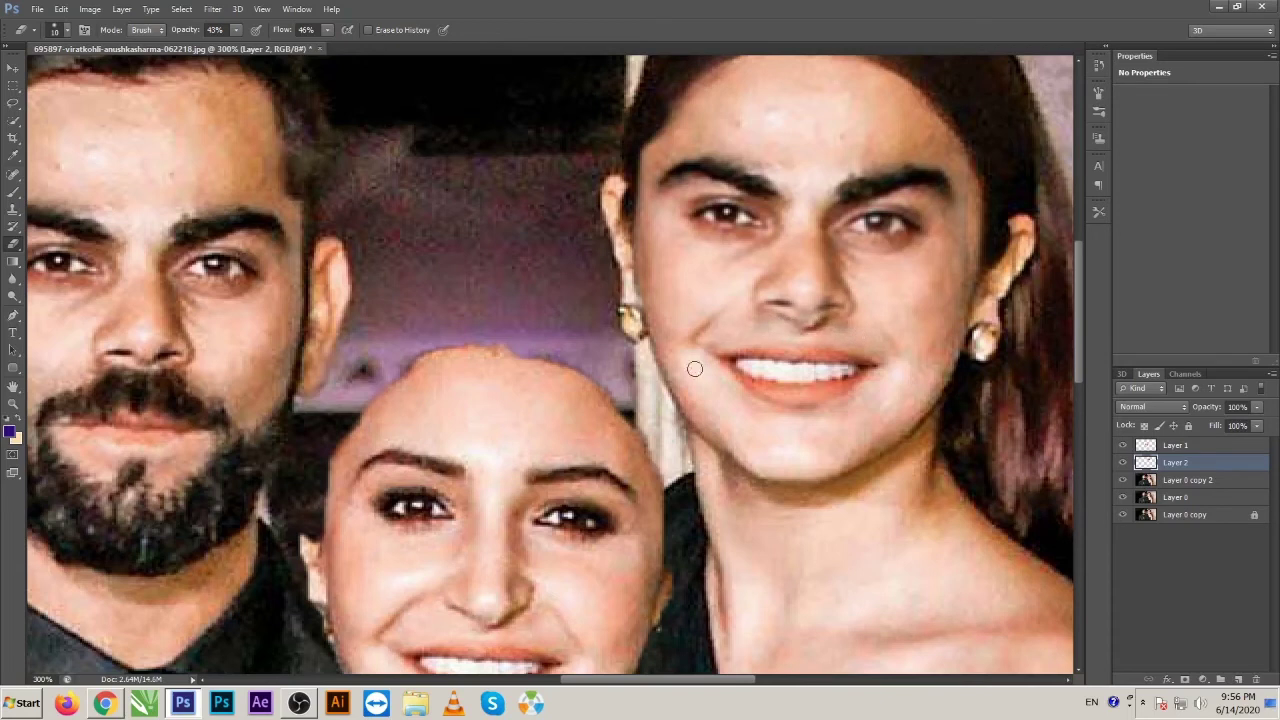
Step: Sample a skin tone from the woman's face as the foreground colour for the Brush tool
key("ctrl+minus")
key("ctrl+minus")
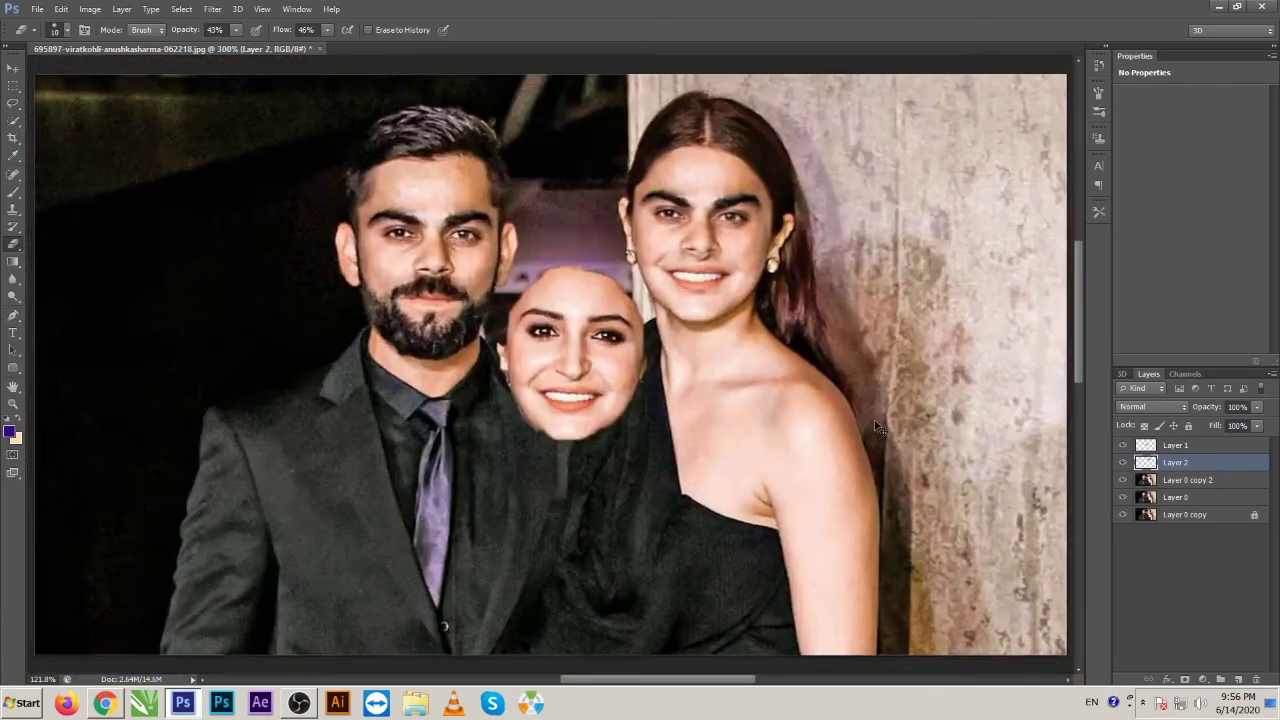
key("ctrl+plus")
key("ctrl+plus")
key("ctrl+plus")
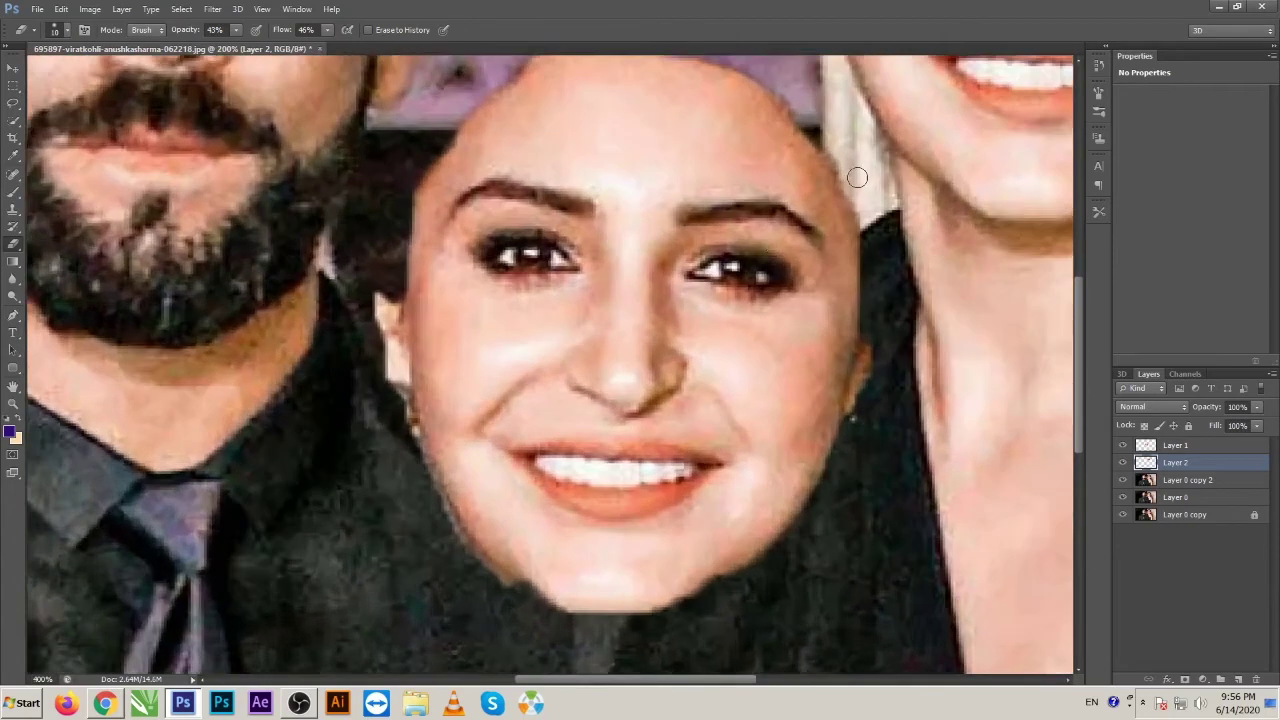
left_click_drag(855, 177, 511, 490)
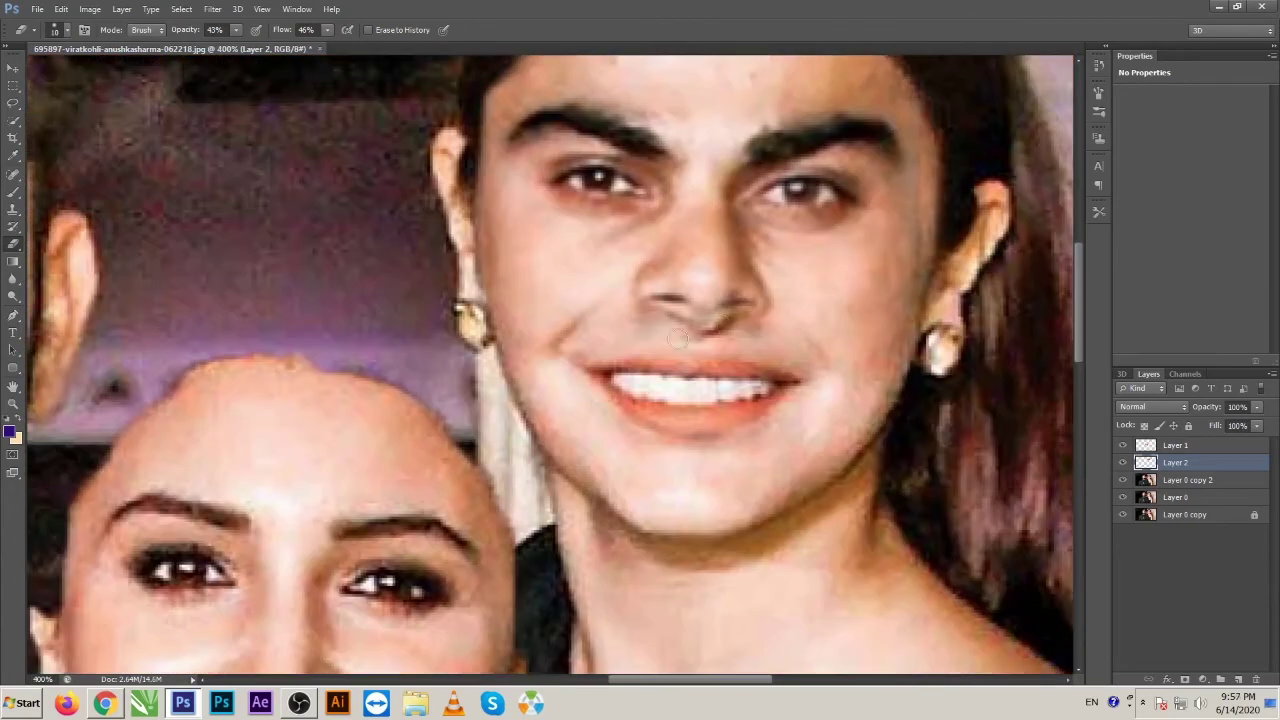
left_click(1192, 480)
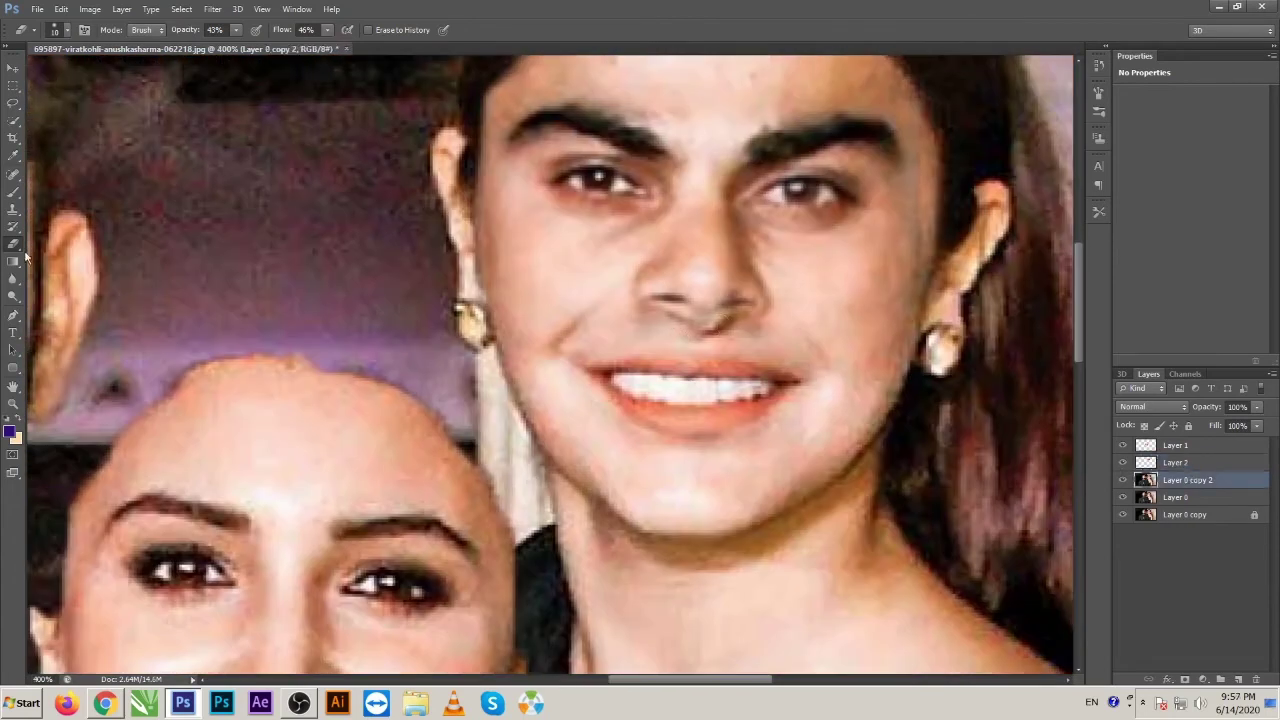
left_click(14, 210)
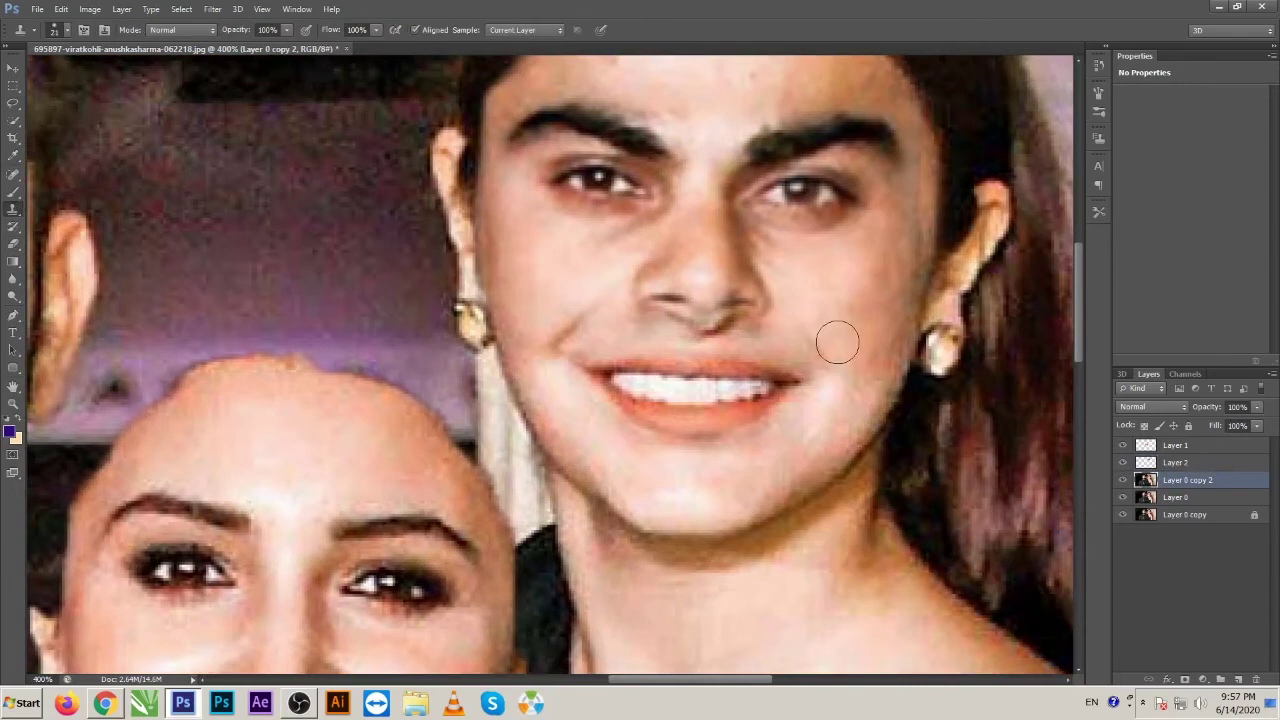
key("i")
key("b")
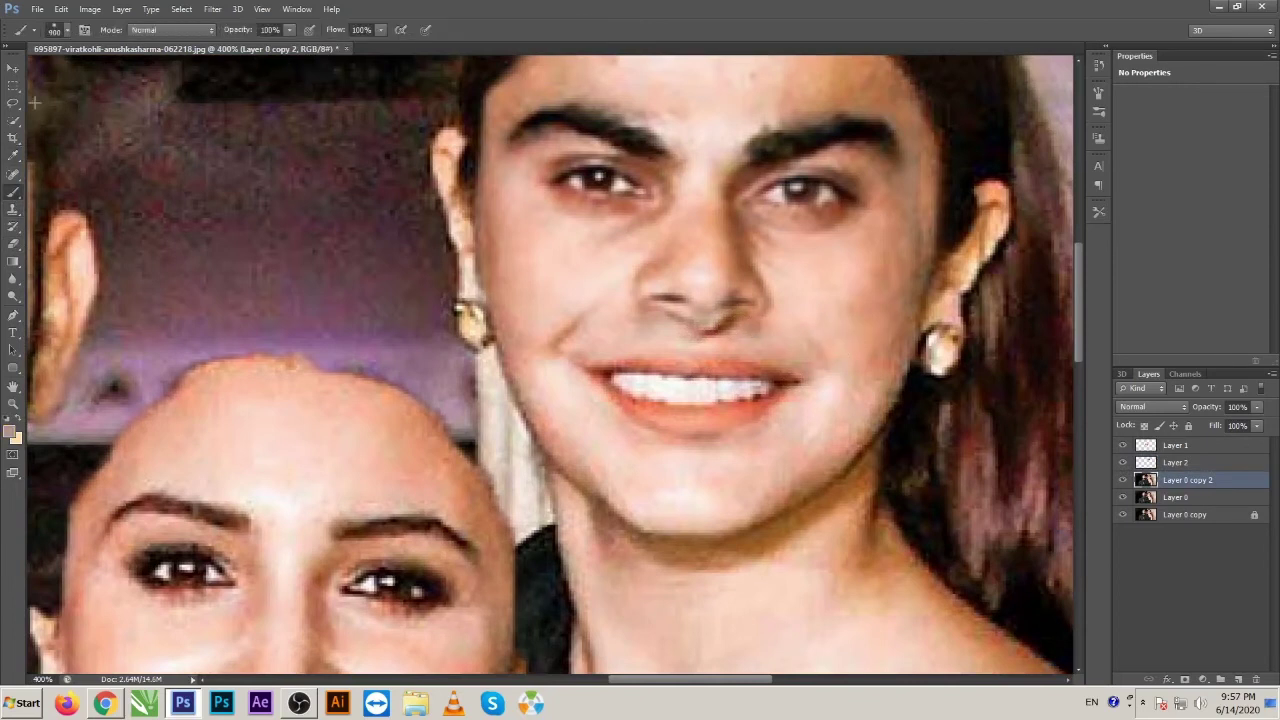
Step: Set the soft brush size to 91 px and undo the stray dab painted on the background
left_click(55, 30)
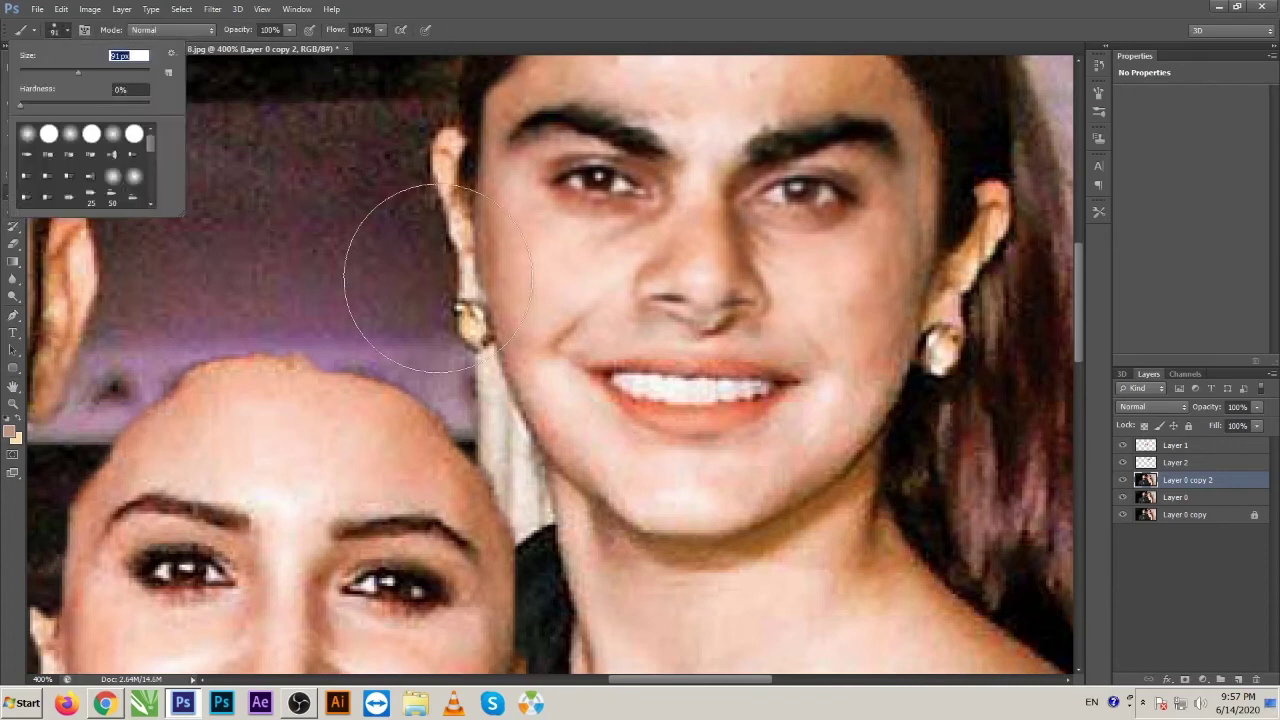
type("[[[[[[[[[[[[")
left_click(254, 296)
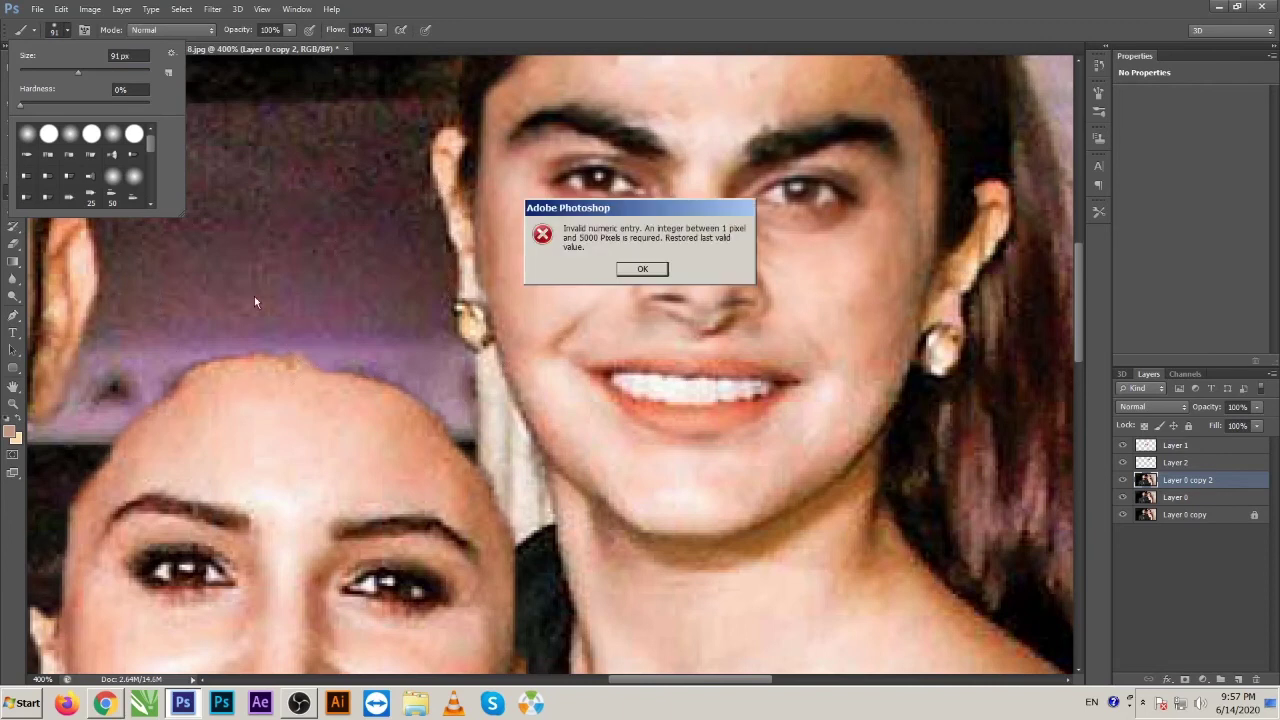
left_click(643, 268)
left_click(270, 270)
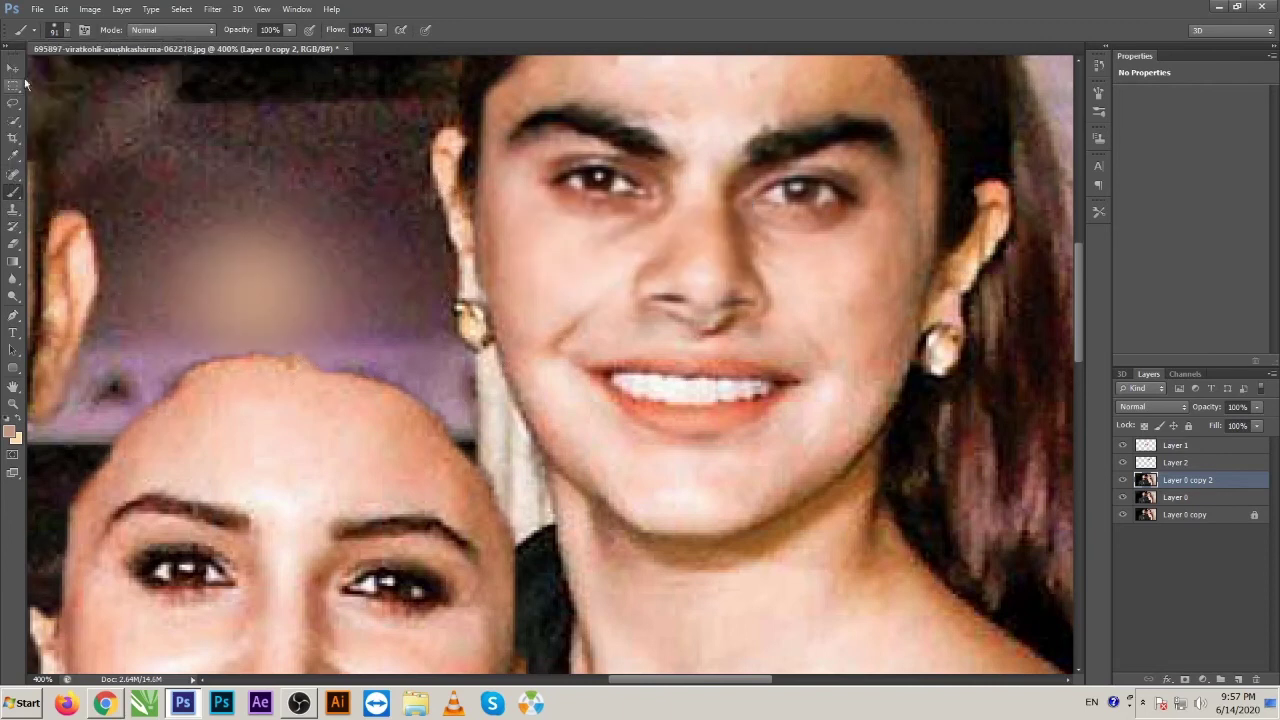
key("ctrl+z")
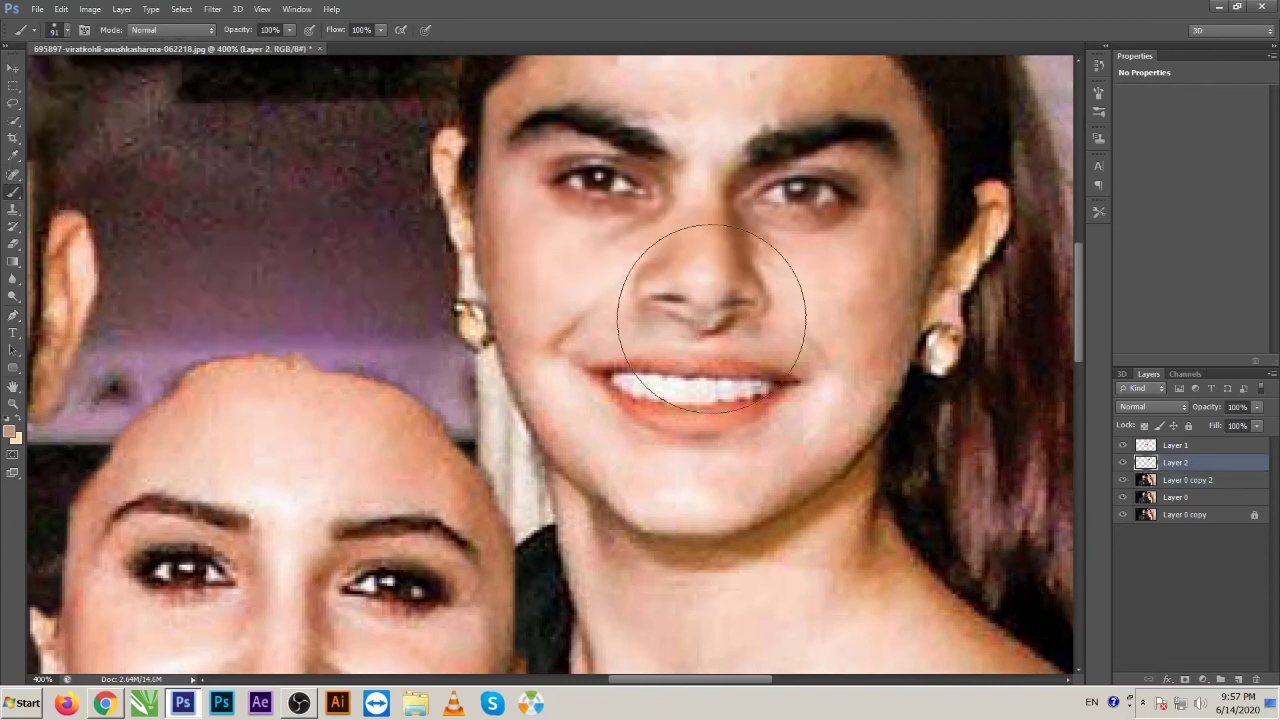
Step: Reduce the soft brush size to 25 px for painting around the nose
key("bracketleft")
key("bracketleft")
key("bracketleft")
key("bracketleft")
key("bracketleft")
key("bracketleft")
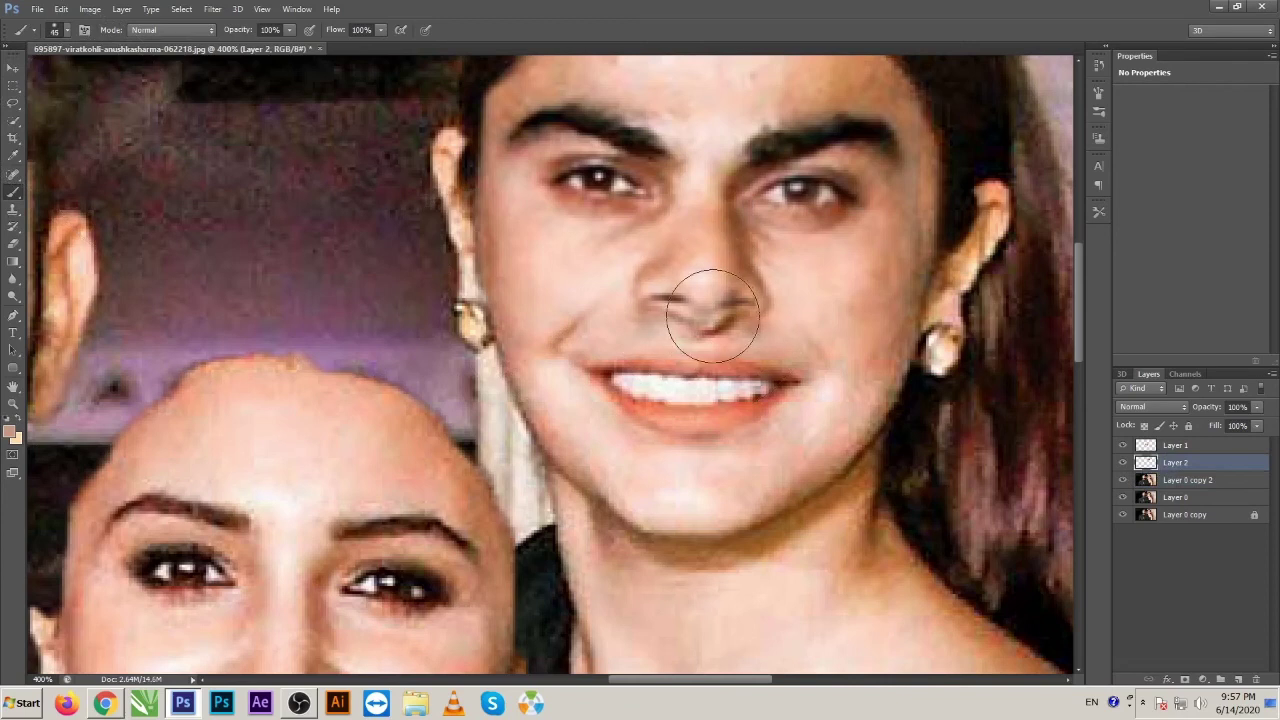
left_click_drag(724, 316, 732, 318)
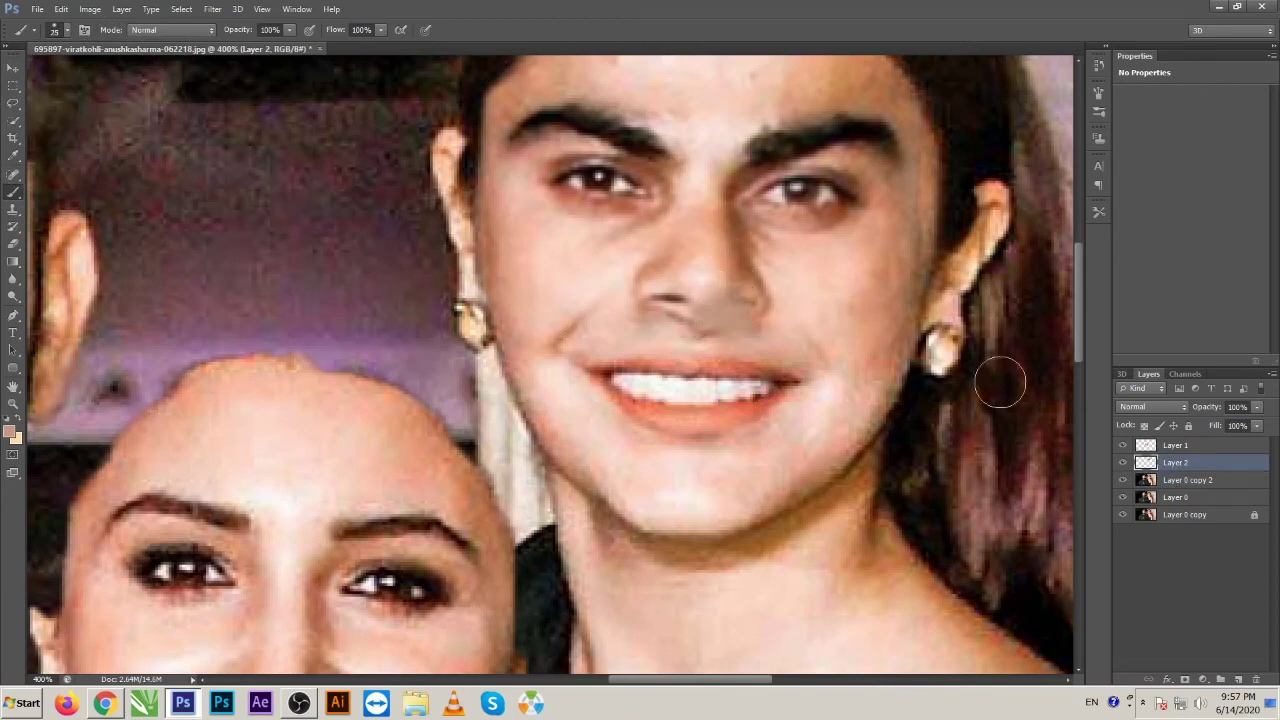
left_click(1182, 495)
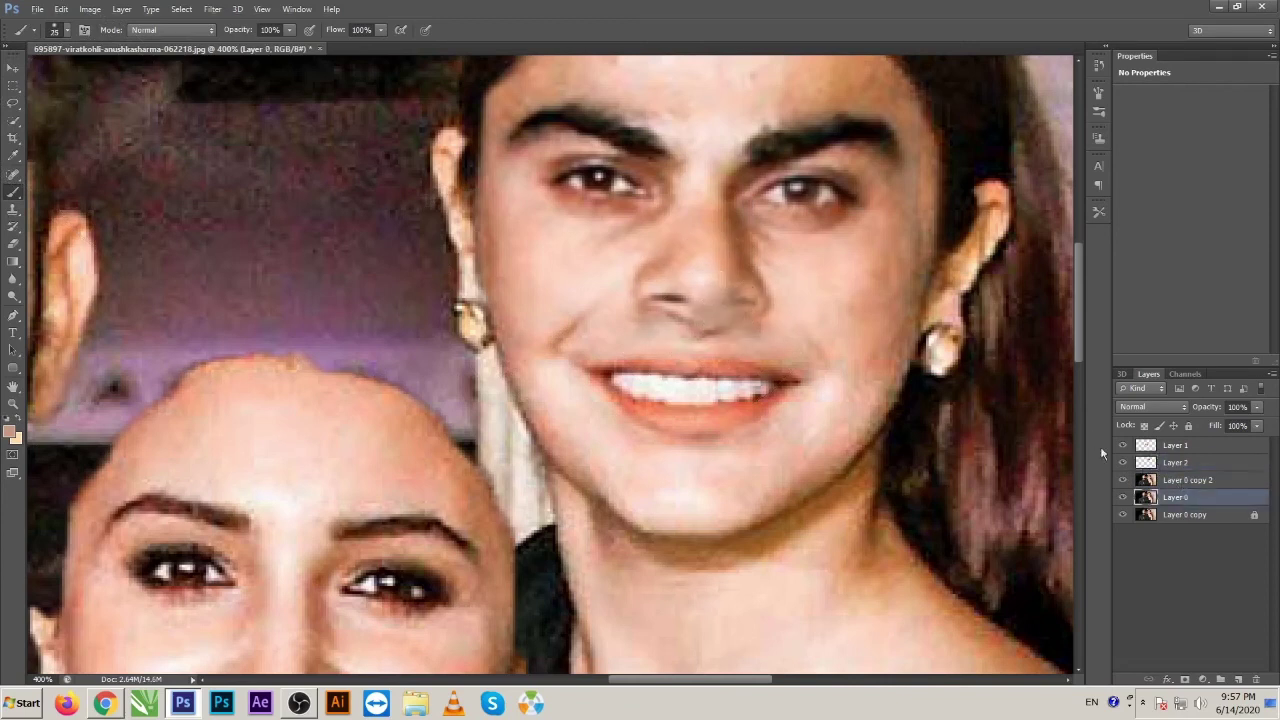
key("ctrl+z")
Step: Add a new empty layer directly above Layer 0 copy 2 and undo the trial stroke under the nose
left_click(1187, 480)
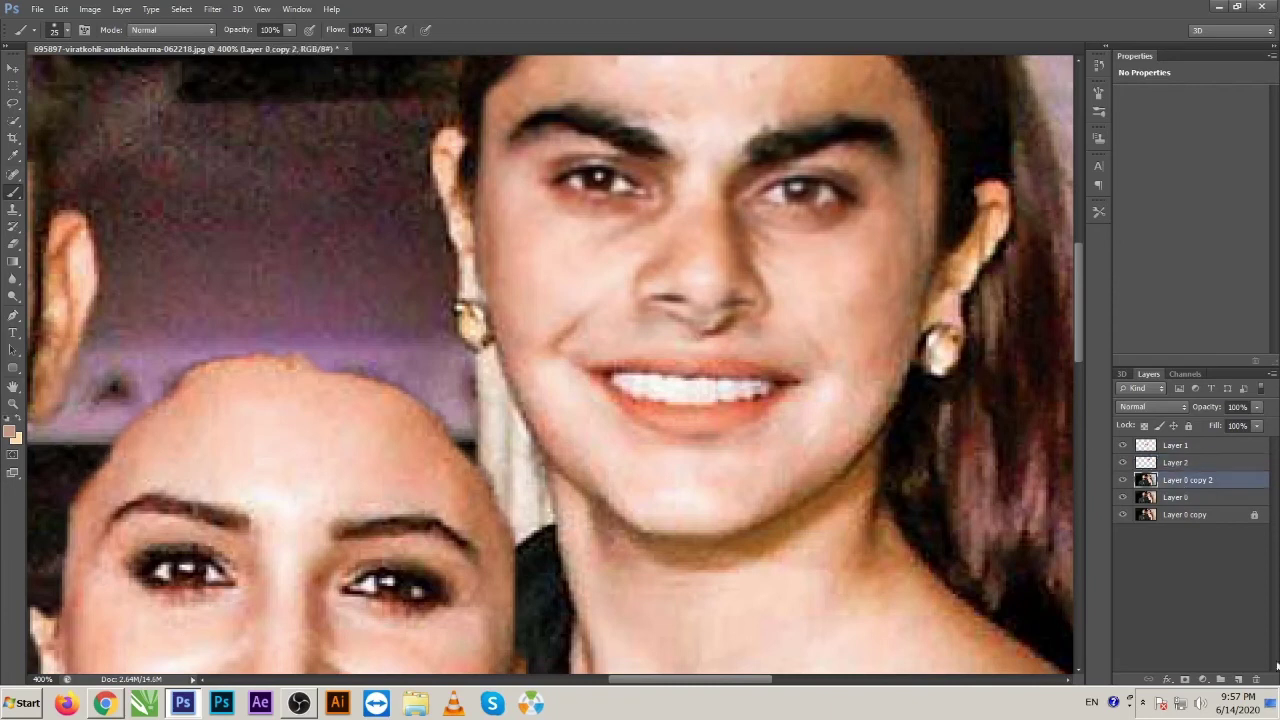
left_click(1240, 679)
left_click_drag(745, 342, 665, 322)
key("ctrl+z")
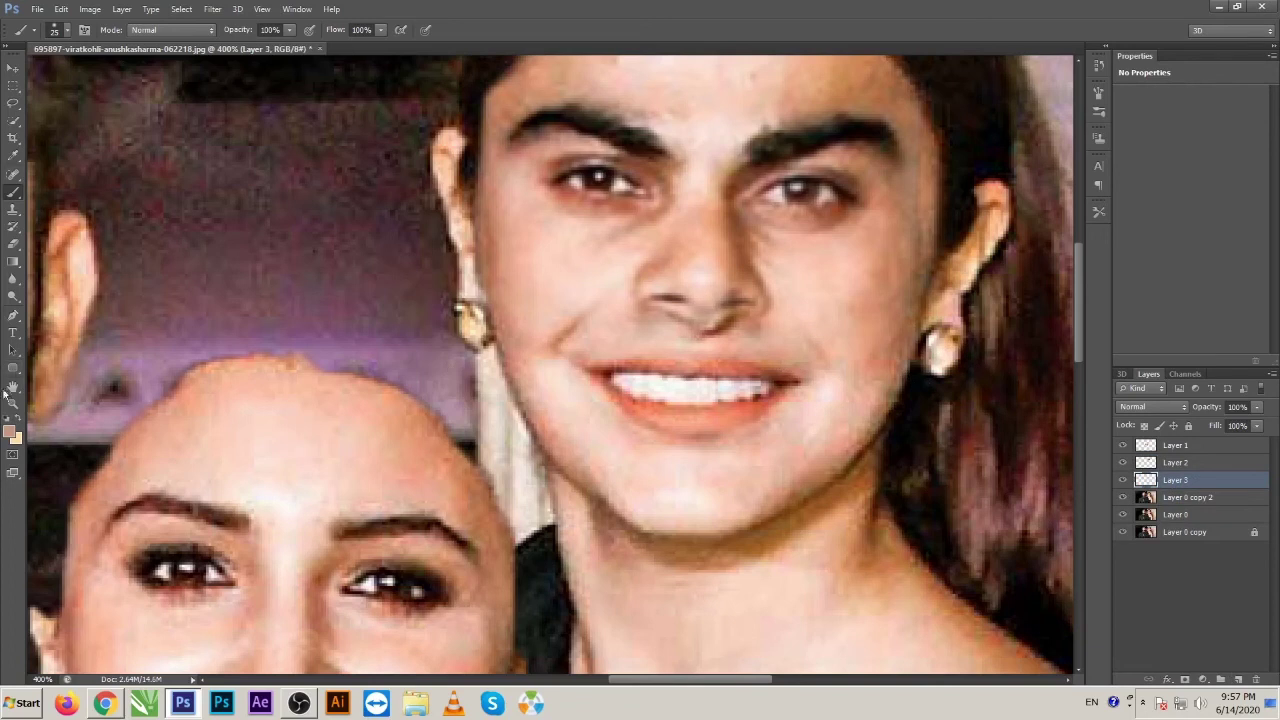
Step: Set the foreground to a lighter skin tone and paint over the dark shadow at the nose base on the woman's head
left_click(14, 434)
left_click_drag(656, 162, 723, 485)
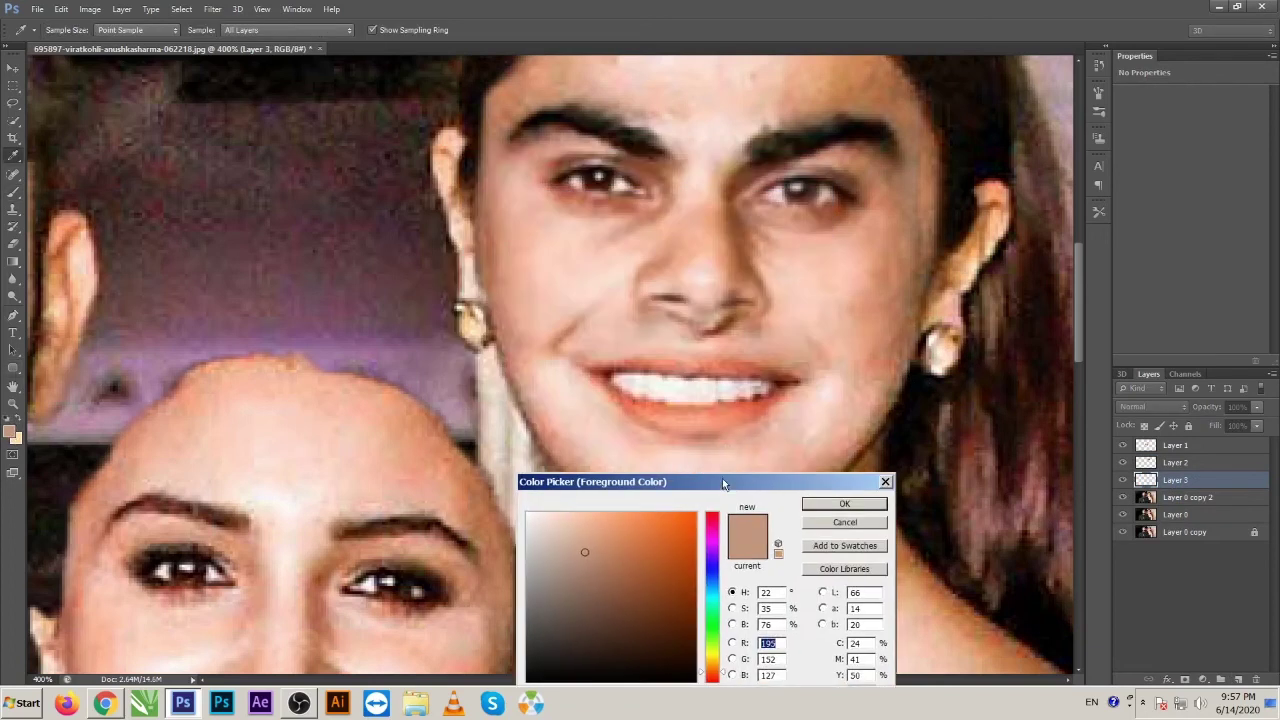
key("Return")
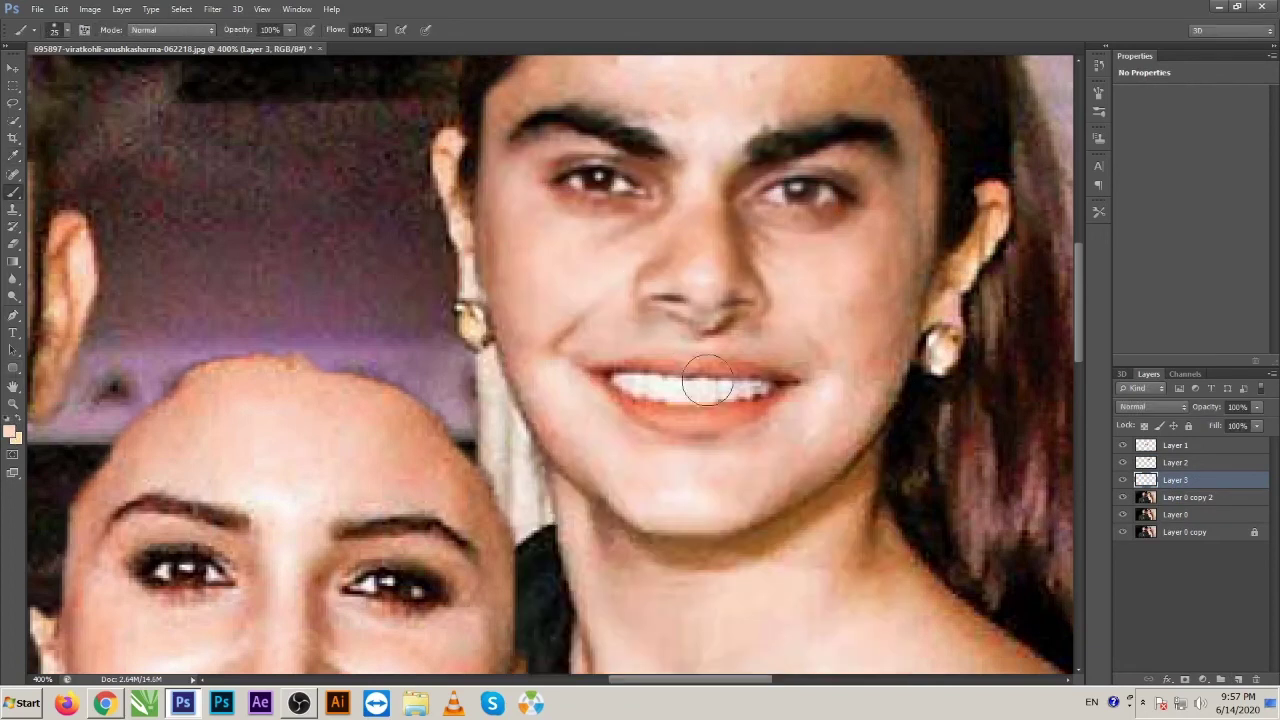
mouse_move(705, 316)
left_mouse_down()
mouse_move(762, 325)
mouse_move(643, 313)
left_mouse_up()
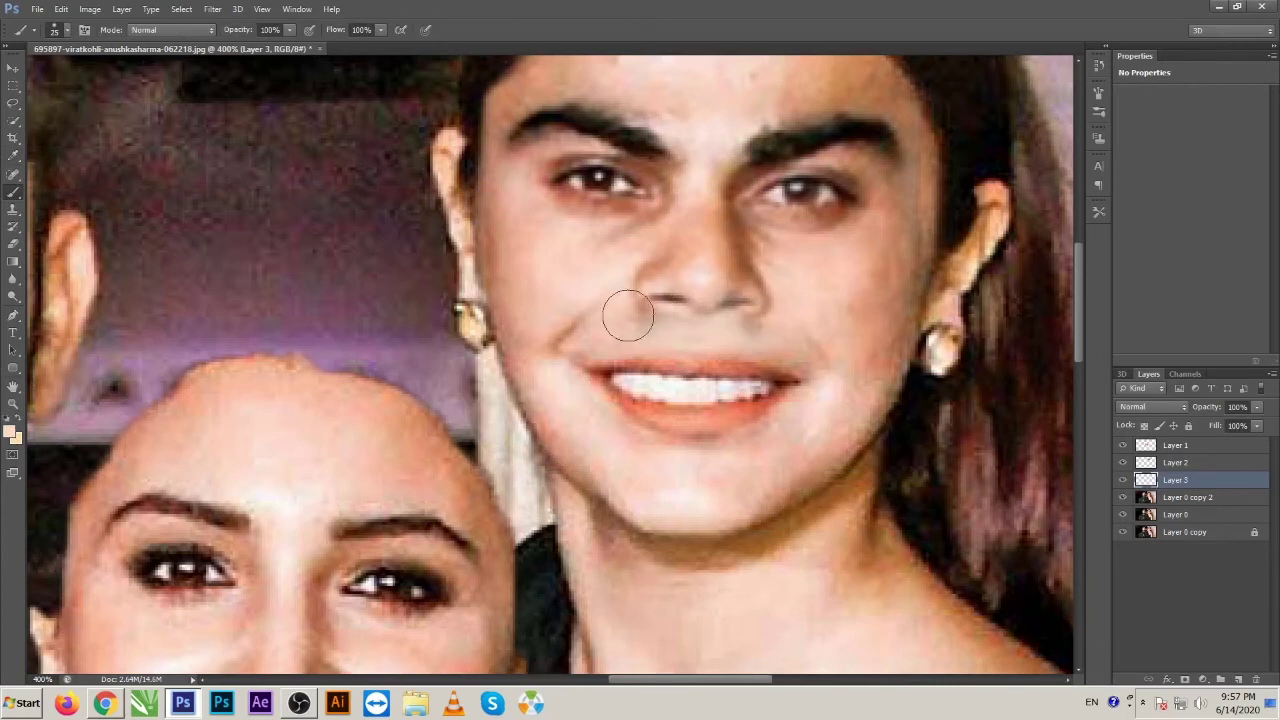
Step: Move the woman's copied face from between the couple onto the man's head
key("ctrl+minus")
key("ctrl+minus")
key("ctrl+minus")
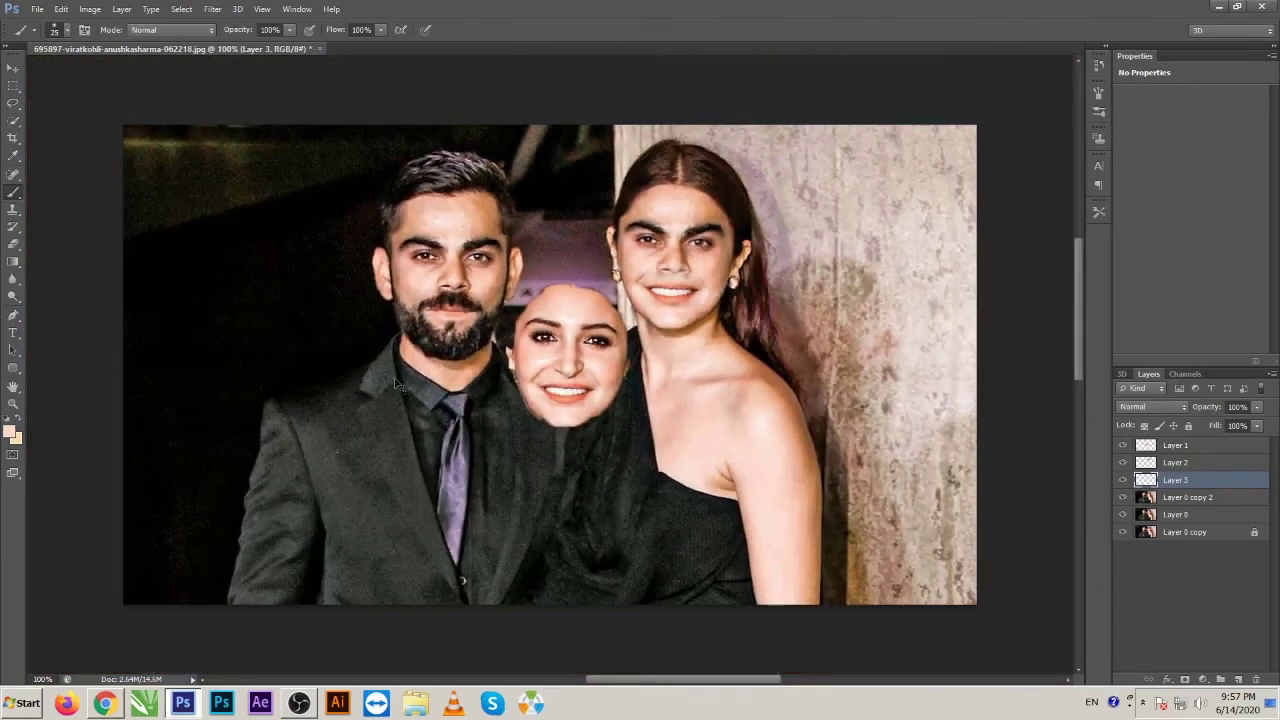
key("ctrl+plus")
left_click_drag(586, 318, 592, 484)
left_click_drag(148, 160, 142, 153)
key("v")
left_click_drag(583, 468, 346, 291)
Step: Free-transform the woman's copied face so its size, angle and position fit the man's head, and apply it
key("ctrl+t")
left_click_drag(536, 312, 532, 290)
left_click_drag(436, 350, 408, 320)
left_click_drag(801, 553, 401, 276)
mouse_move(475, 188)
left_mouse_down()
mouse_move(484, 198)
mouse_move(472, 166)
left_mouse_up()
left_click_drag(438, 252, 730, 432)
key("Return")
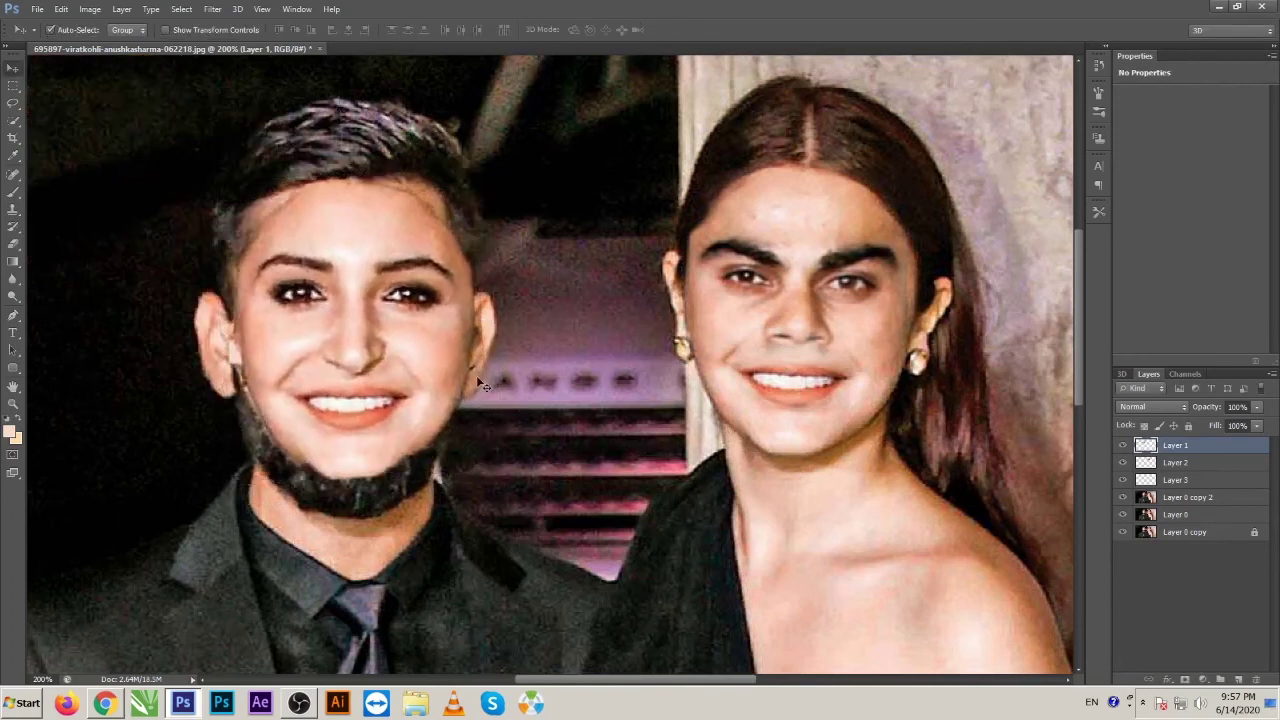
Step: Shift the copied face slightly away from the woman to align it between the man's ears
key("ctrl+plus")
left_click_drag(482, 393, 741, 523)
left_click_drag(624, 510, 509, 318)
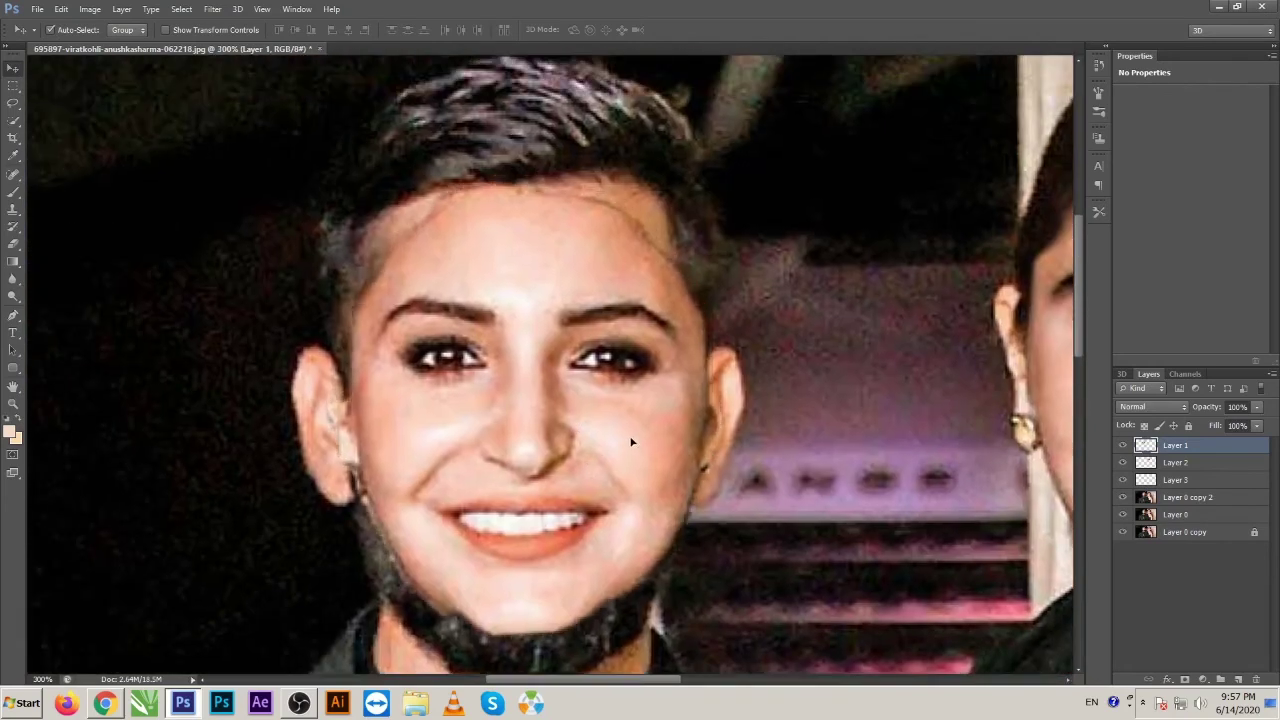
left_click_drag(627, 445, 475, 385)
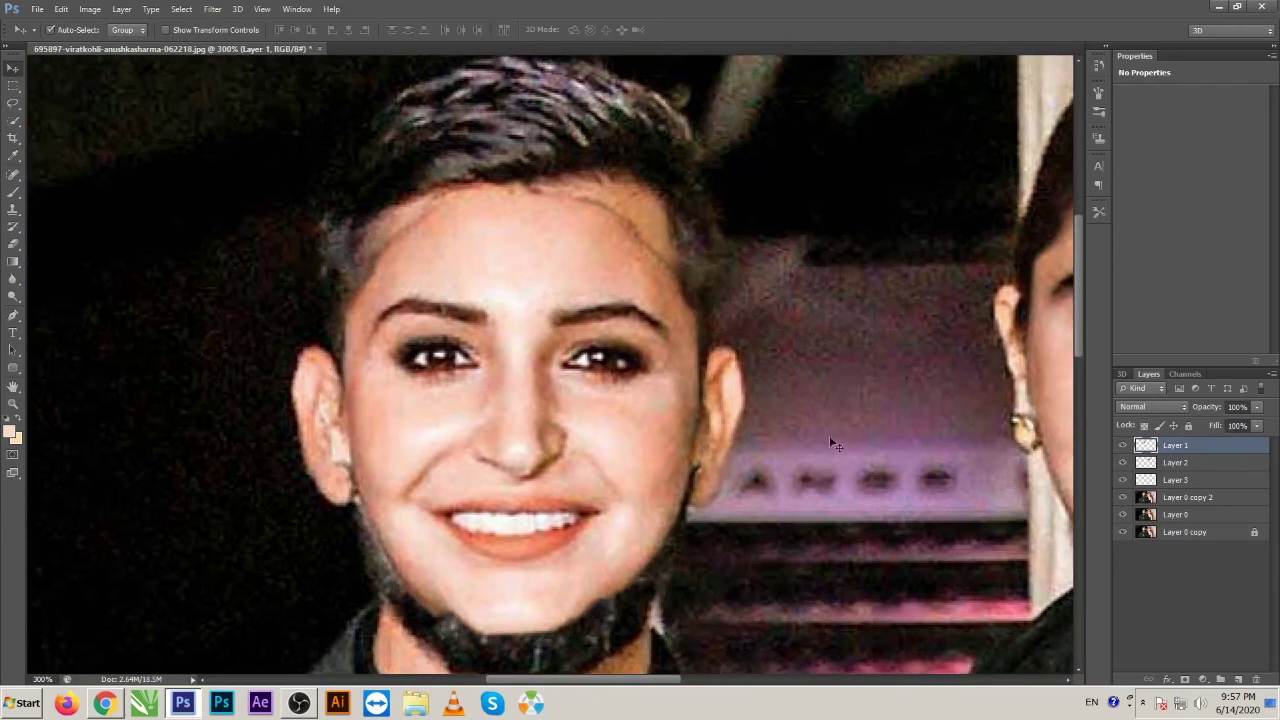
Step: Erase the copied face's jaw, chin and forehead edges with a soft 35 px eraser at 43% opacity to blend into the beard and hairline
key("e")
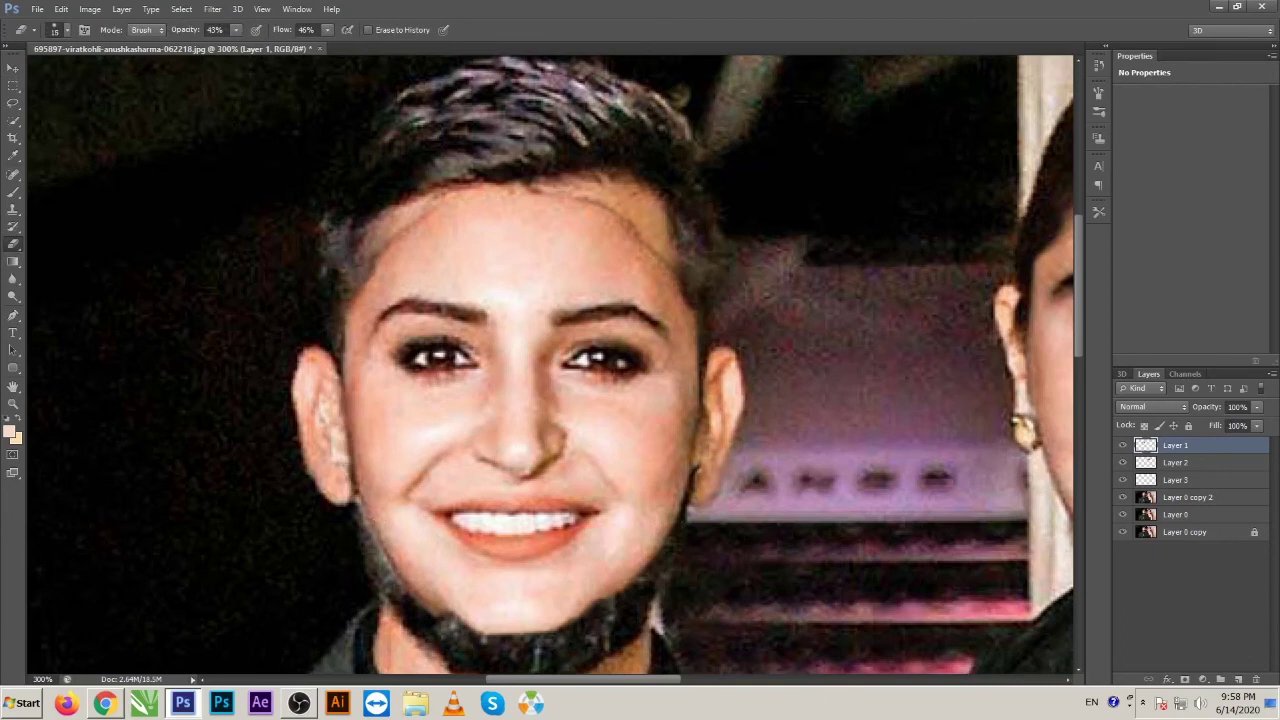
mouse_move(368, 552)
left_mouse_down()
mouse_move(431, 614)
mouse_move(417, 587)
mouse_move(464, 626)
mouse_move(398, 585)
mouse_move(552, 647)
mouse_move(566, 635)
mouse_move(429, 654)
mouse_move(490, 645)
mouse_move(573, 579)
mouse_move(496, 640)
mouse_move(627, 651)
mouse_move(671, 543)
mouse_move(617, 576)
mouse_move(619, 561)
mouse_move(709, 487)
left_mouse_up()
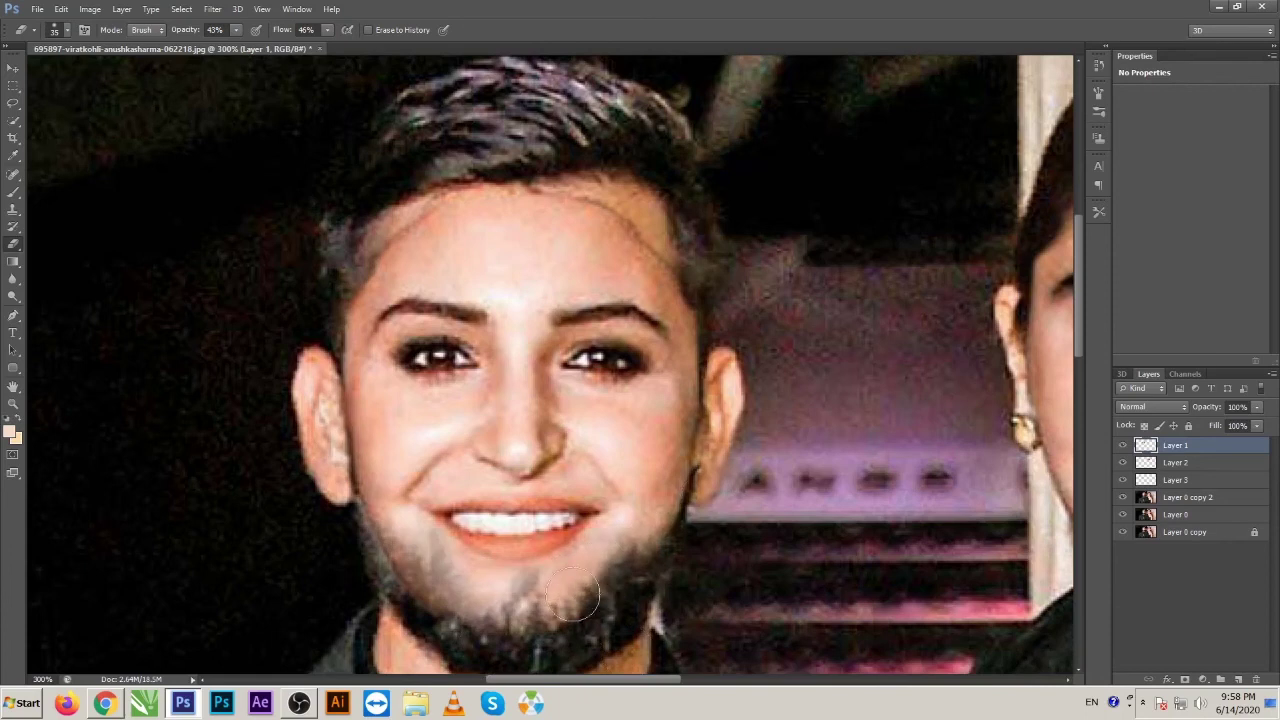
mouse_move(352, 538)
left_mouse_down()
mouse_move(430, 600)
mouse_move(595, 600)
mouse_move(467, 643)
left_mouse_up()
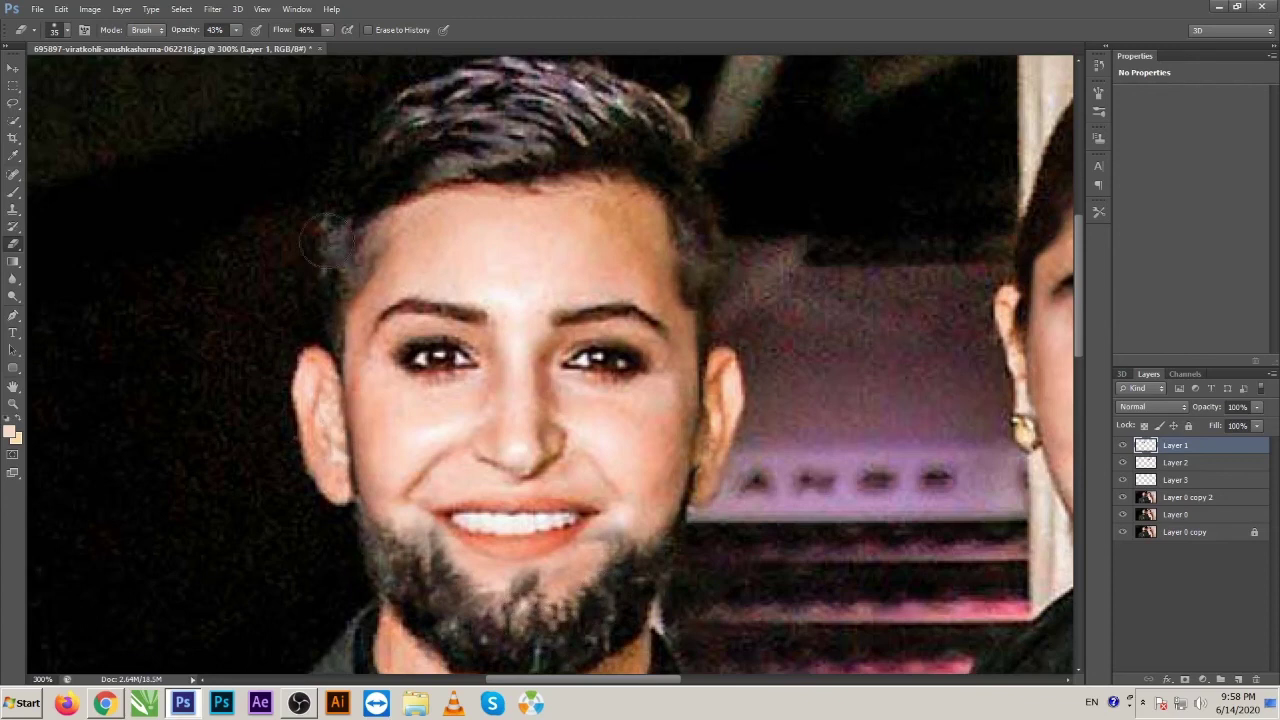
Step: Examine both swapped faces in the whole photo at 100% with no layer selected
key("ctrl+minus")
key("ctrl+minus")
key("ctrl+minus")
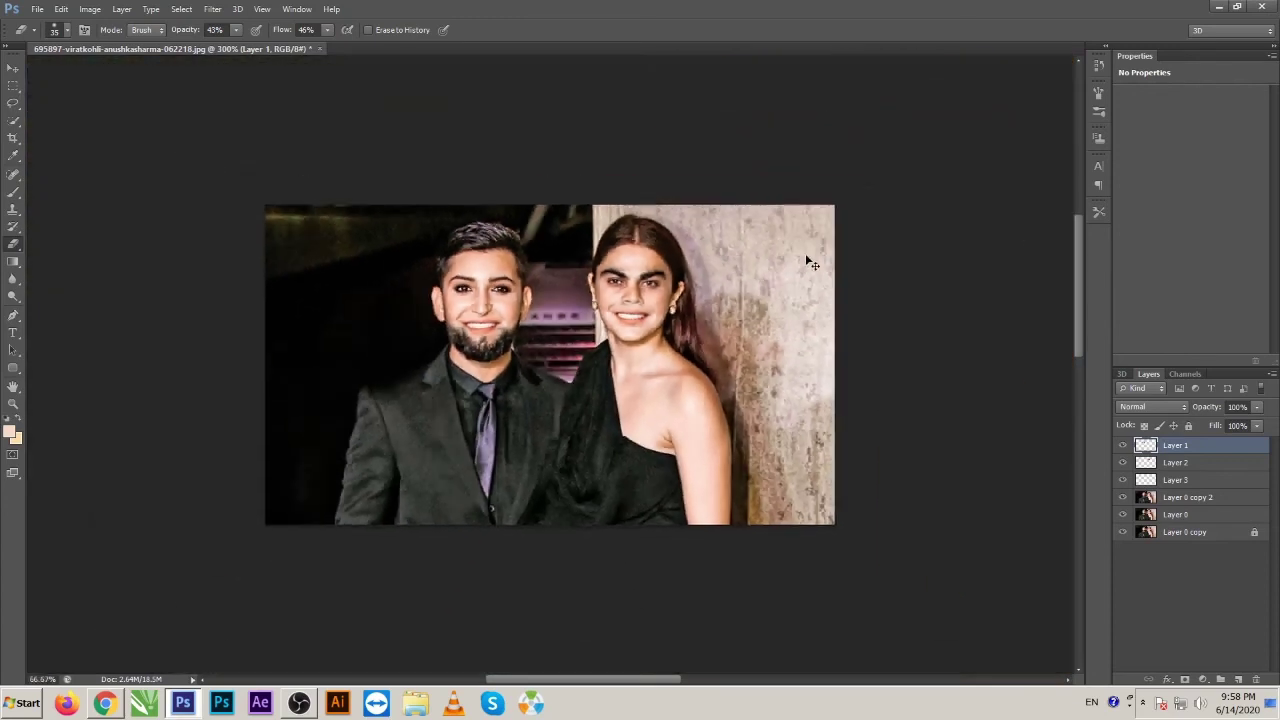
key("ctrl+plus")
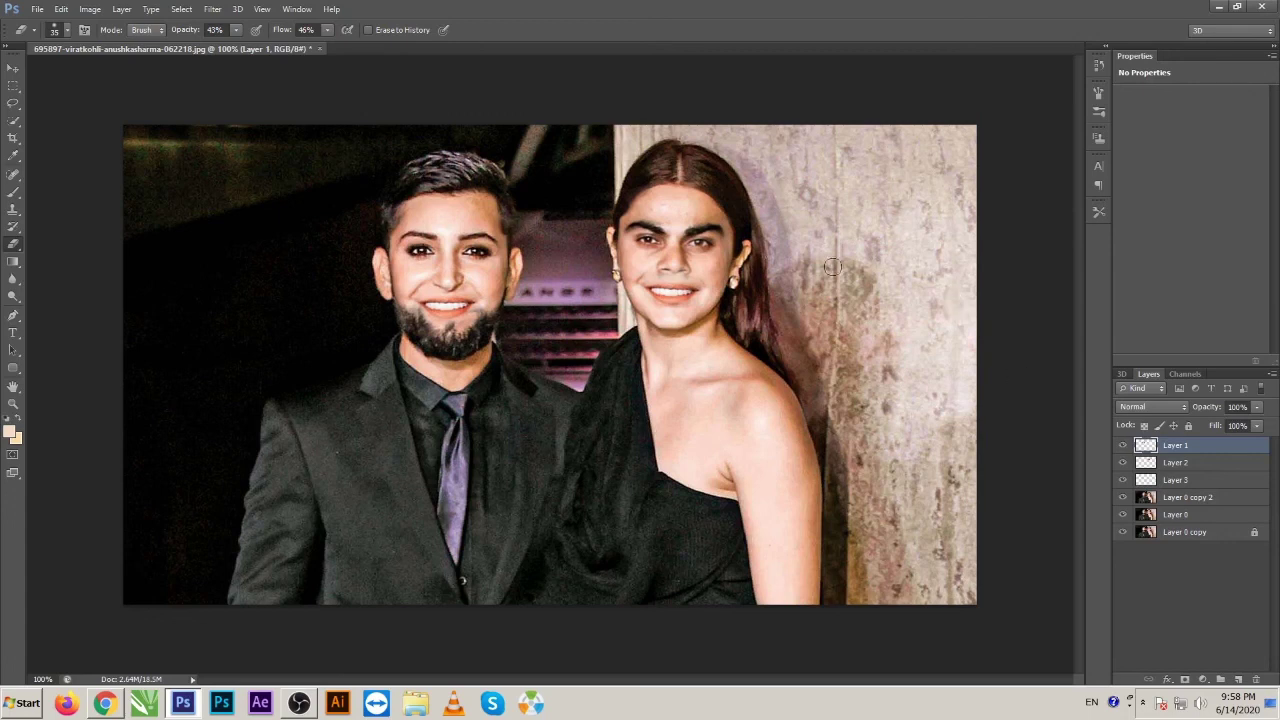
left_click(12, 70)
left_click(246, 95)
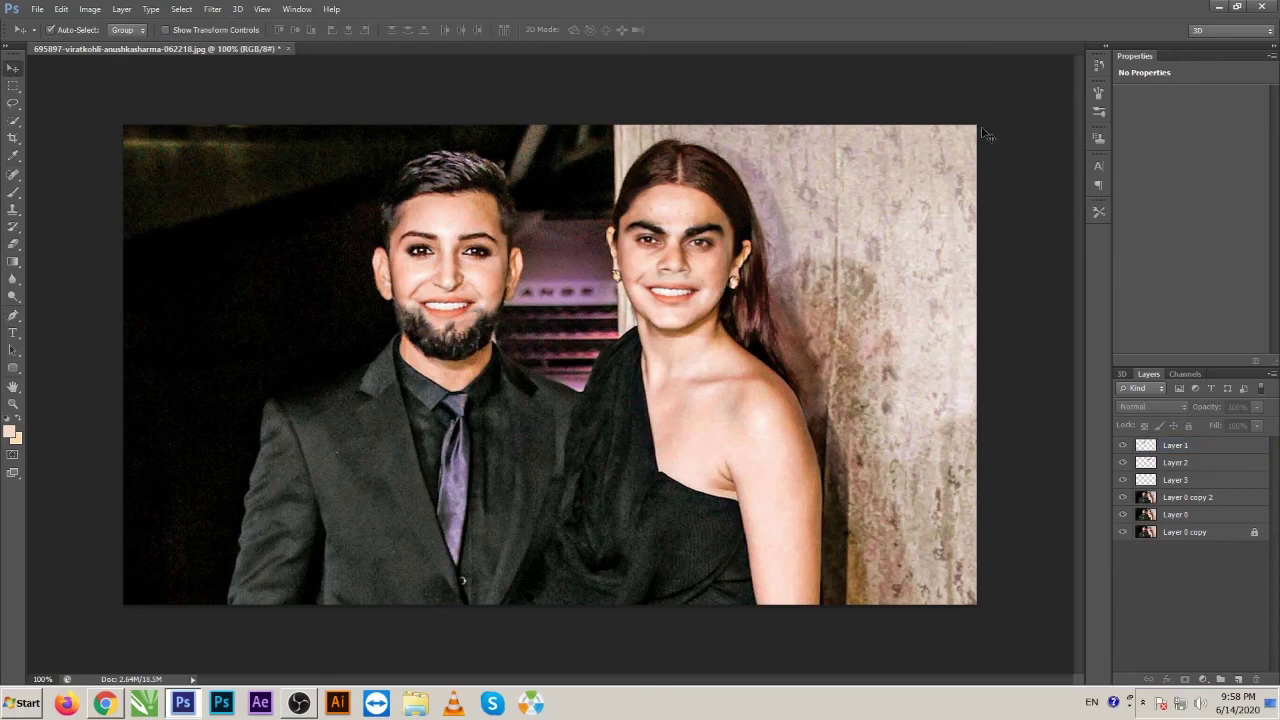
left_click(1143, 703)
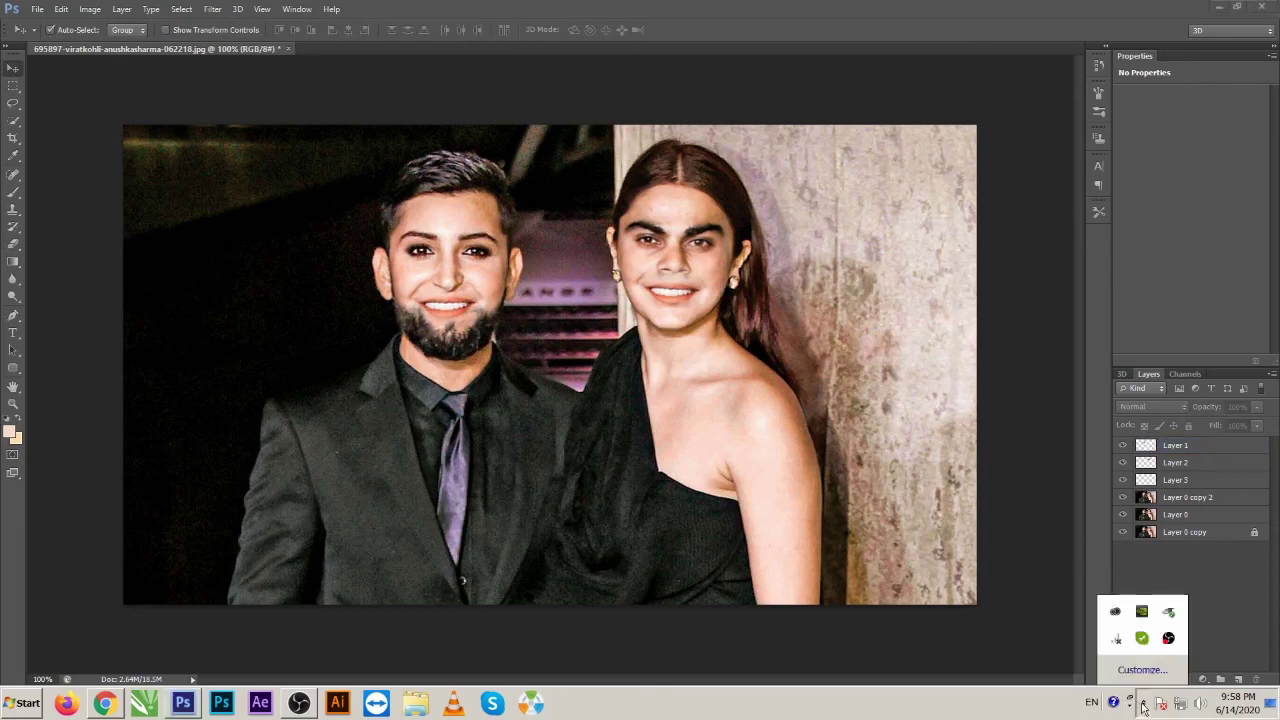
right_click(1168, 639)
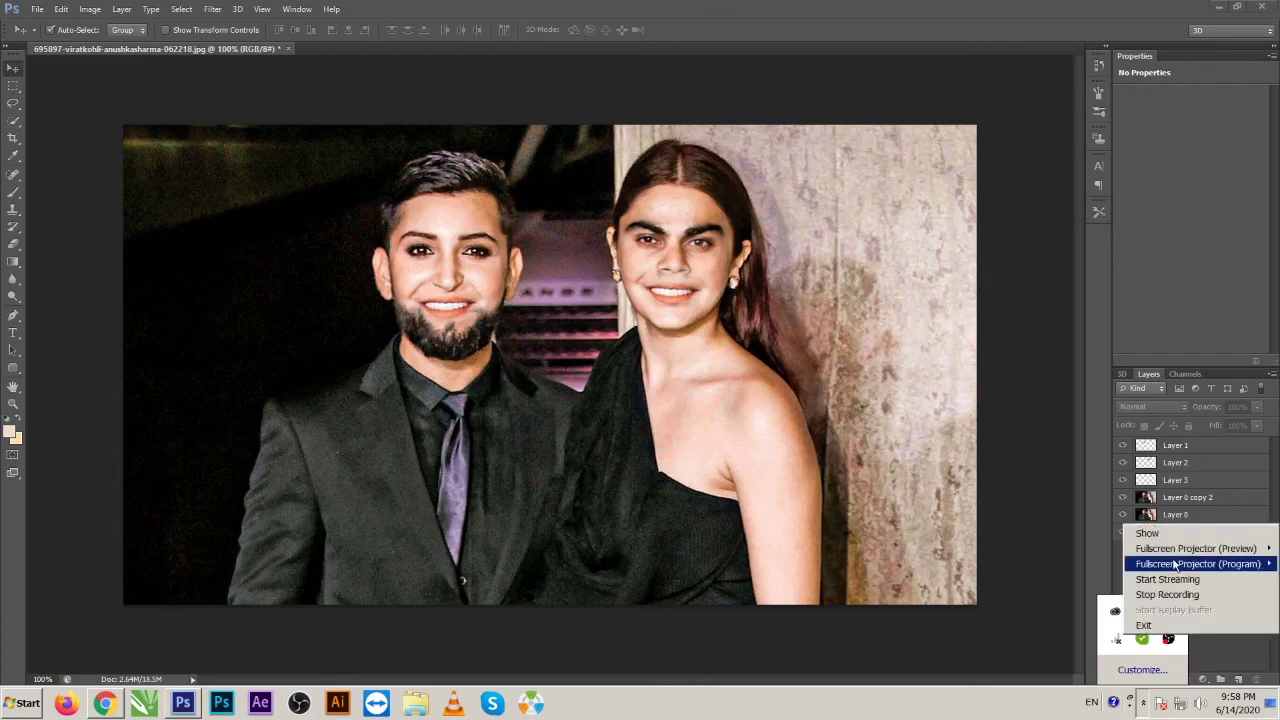